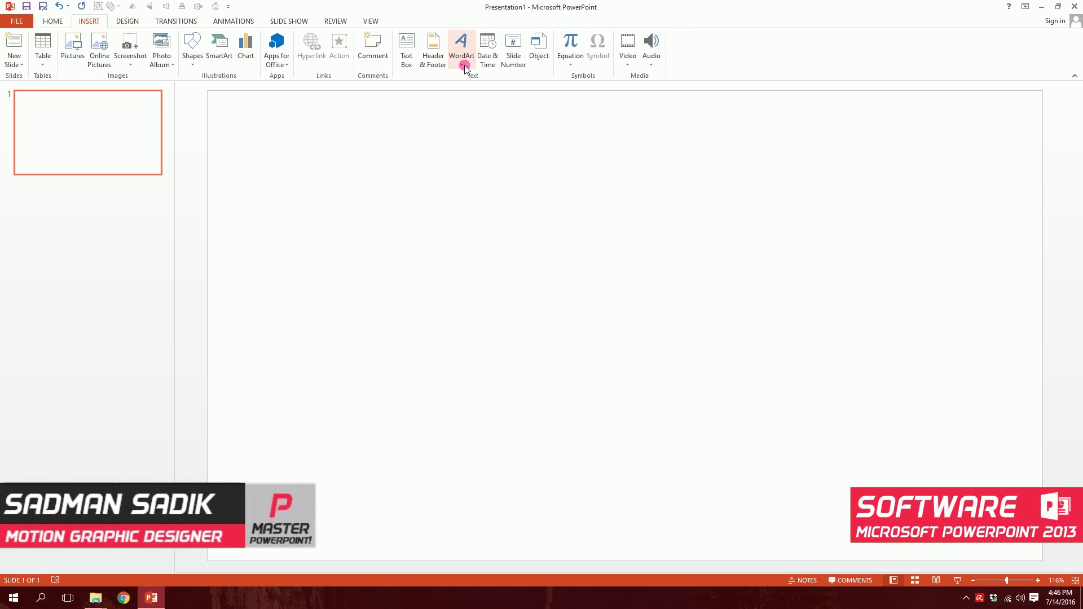
# - Insert a first-style WordArt box and paste in 'SPEAK WHEN YOUR WORDS ARE BETTER THAN SILENCE'
pyautogui.click(464, 65)
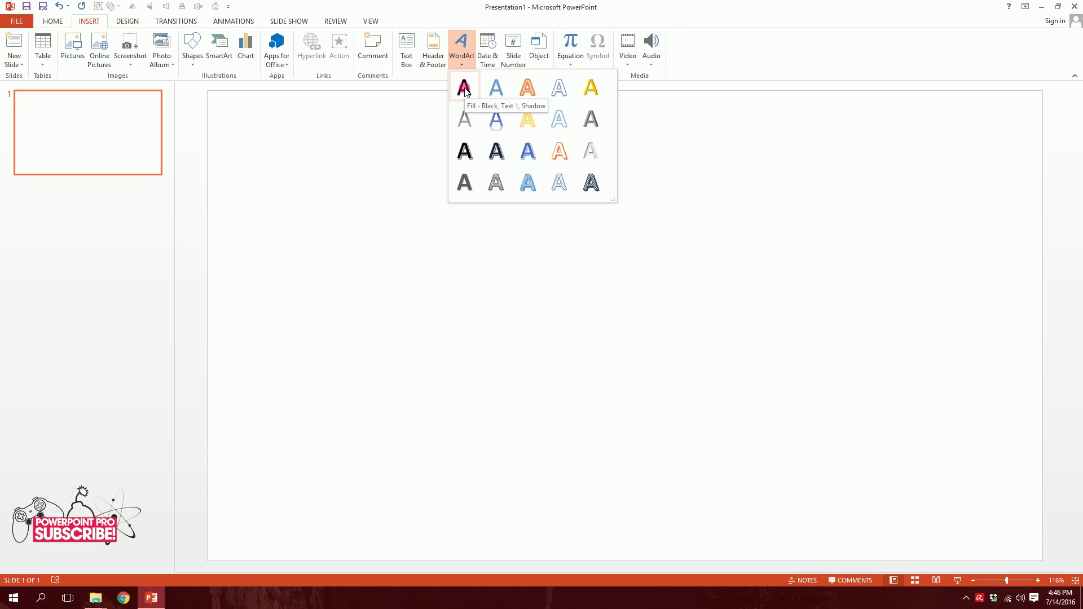
pyautogui.click(465, 89)
pyautogui.tripleClick(645, 313)
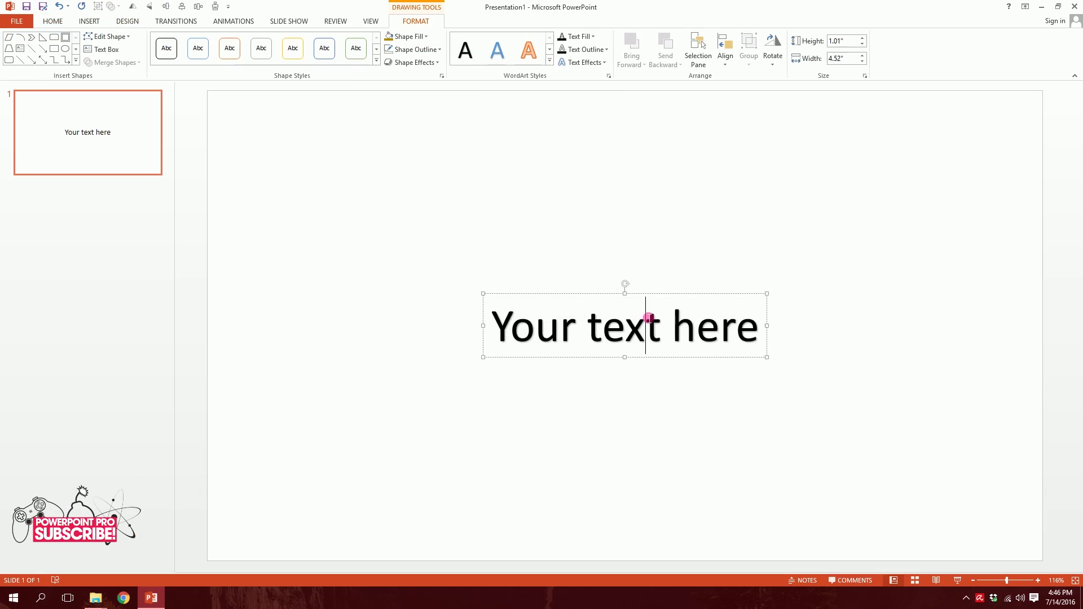
pyautogui.write('SPEAK WHEN YOUR WORDS ARE BETTER THAN SILENCE')
pyautogui.scroll(-5, 634, 321)
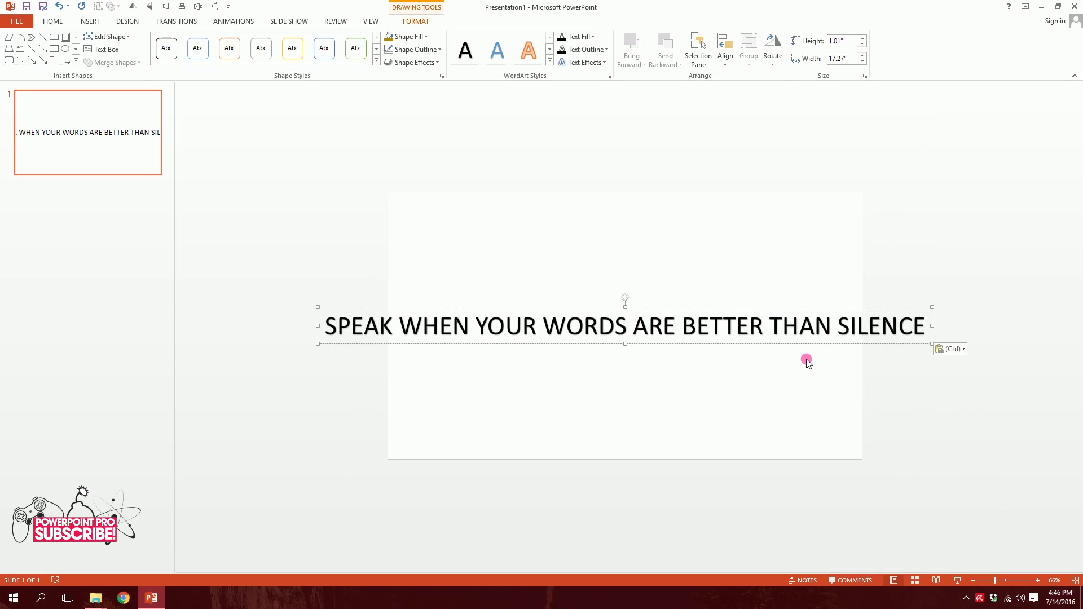
pyautogui.hotkey('ctrl', 'a')
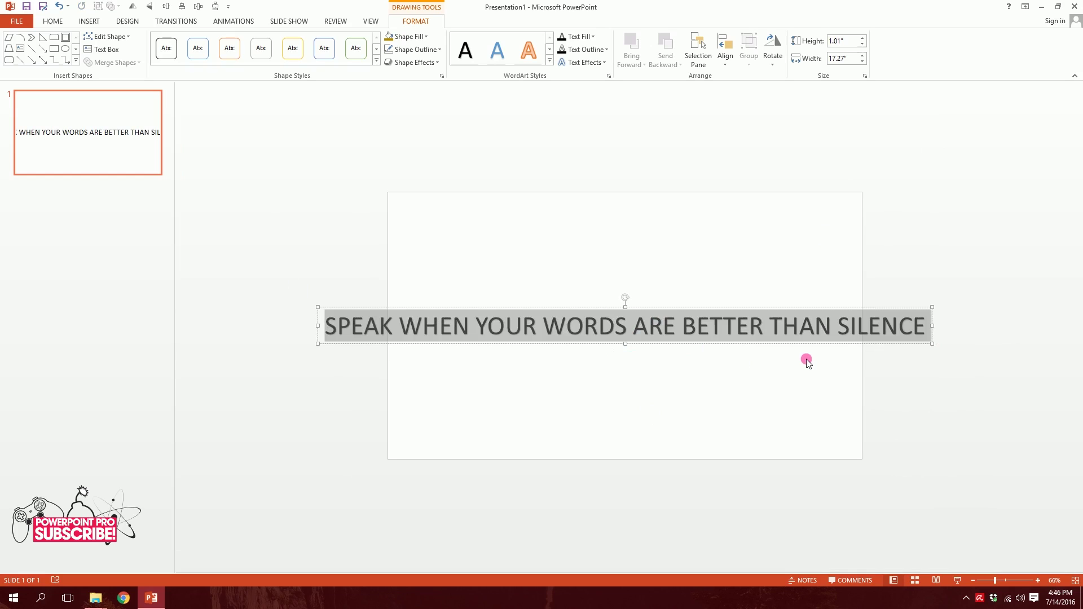
# - Shrink the quote's font size down to 32 pt
pyautogui.click(53, 21)
pyautogui.click(263, 41)
pyautogui.click(263, 41)
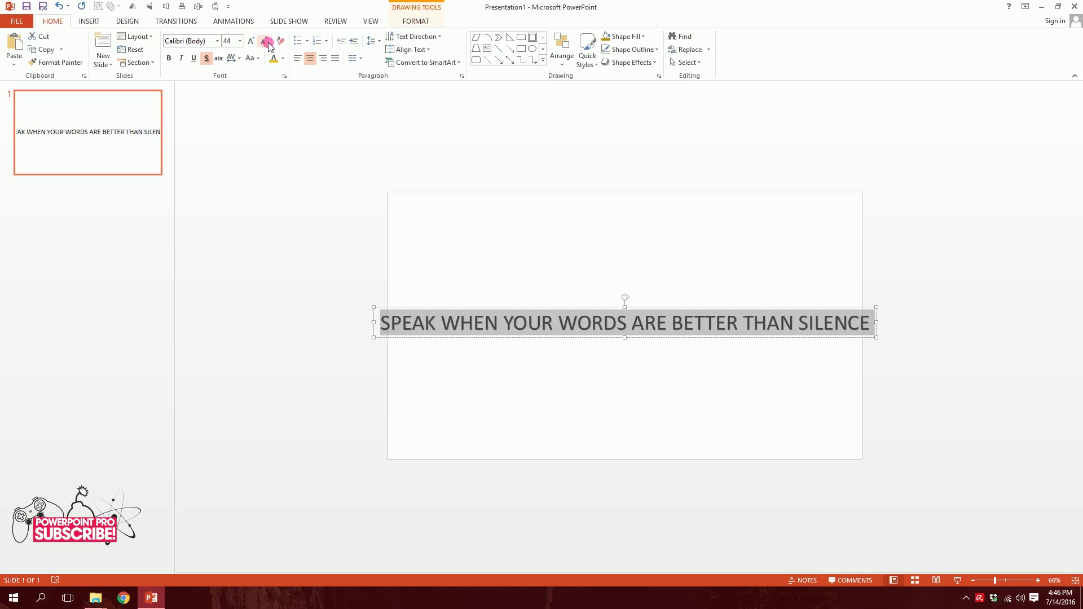
pyautogui.click(263, 41)
pyautogui.click(263, 41)
pyautogui.click(263, 41)
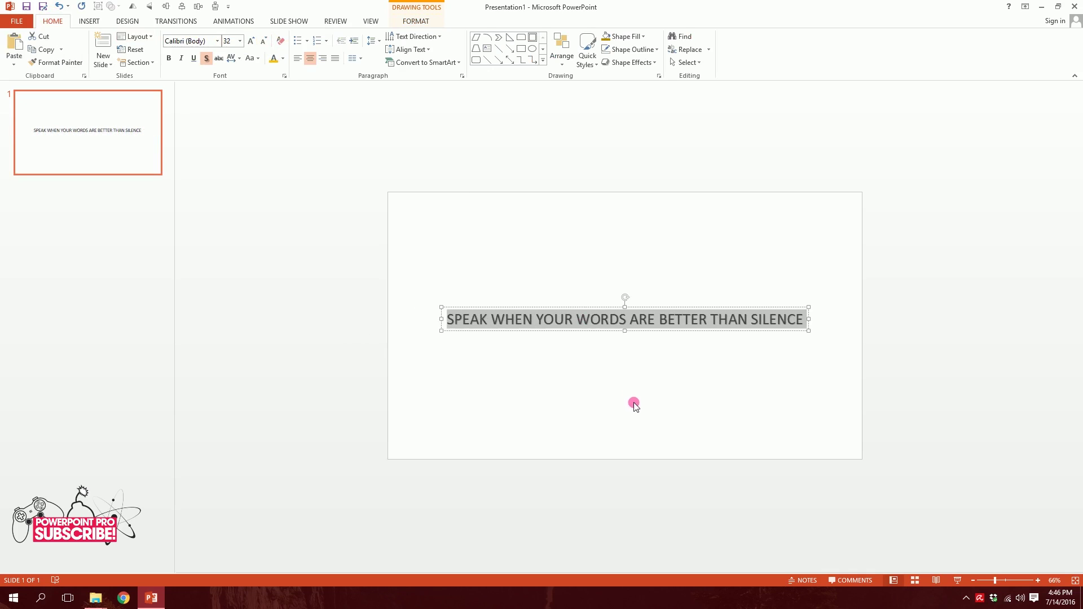
pyautogui.click(631, 387)
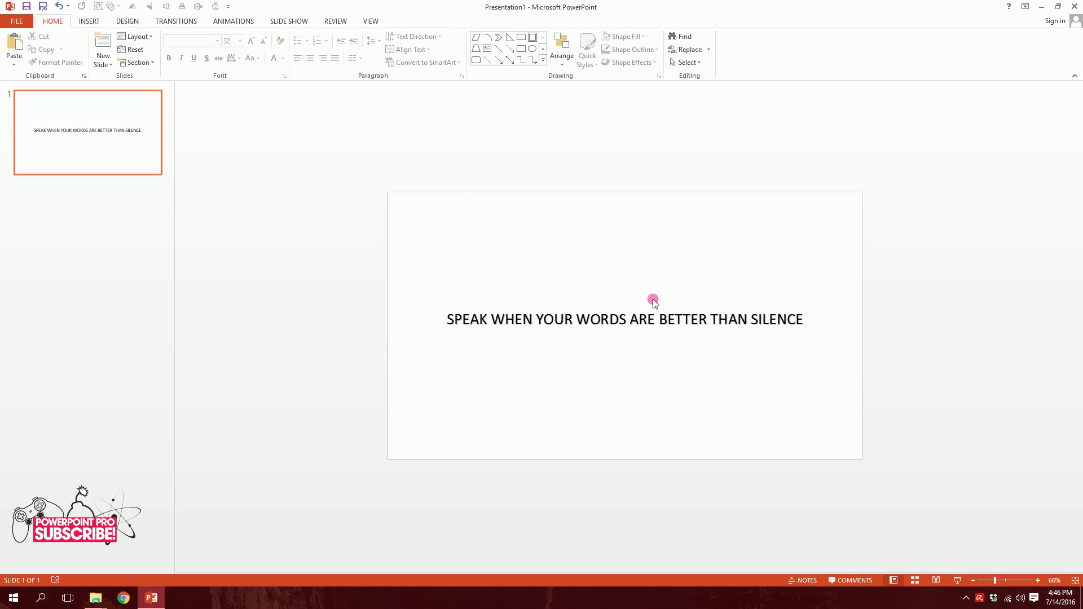
# - Duplicate the quote box with Ctrl+D and spread the copies apart vertically
pyautogui.keyDown('ctrl'); pyautogui.scroll(5, 700, 337); pyautogui.keyUp('ctrl')
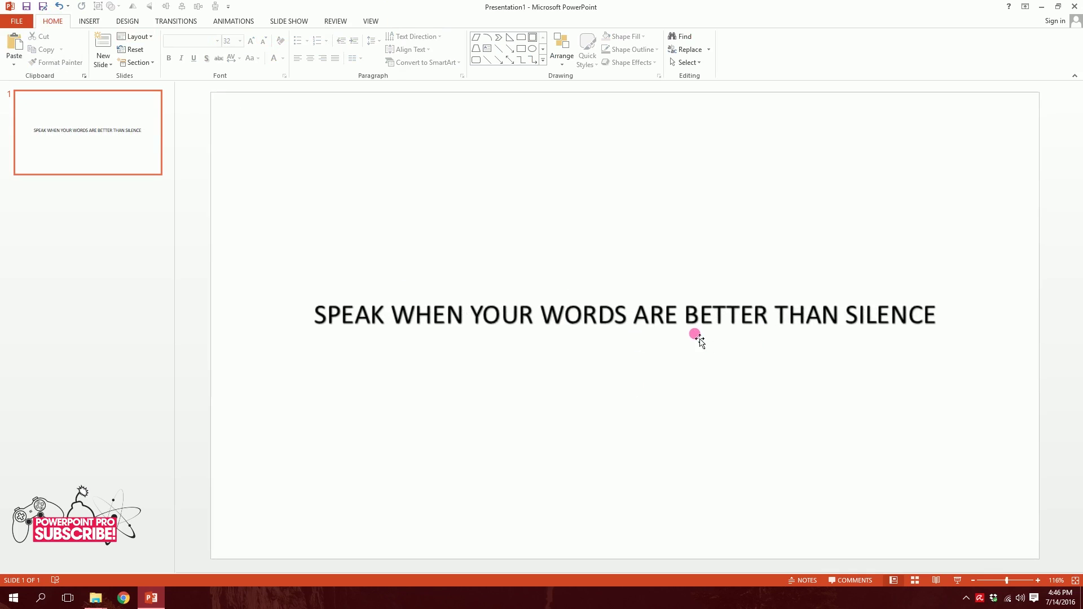
pyautogui.click(682, 314)
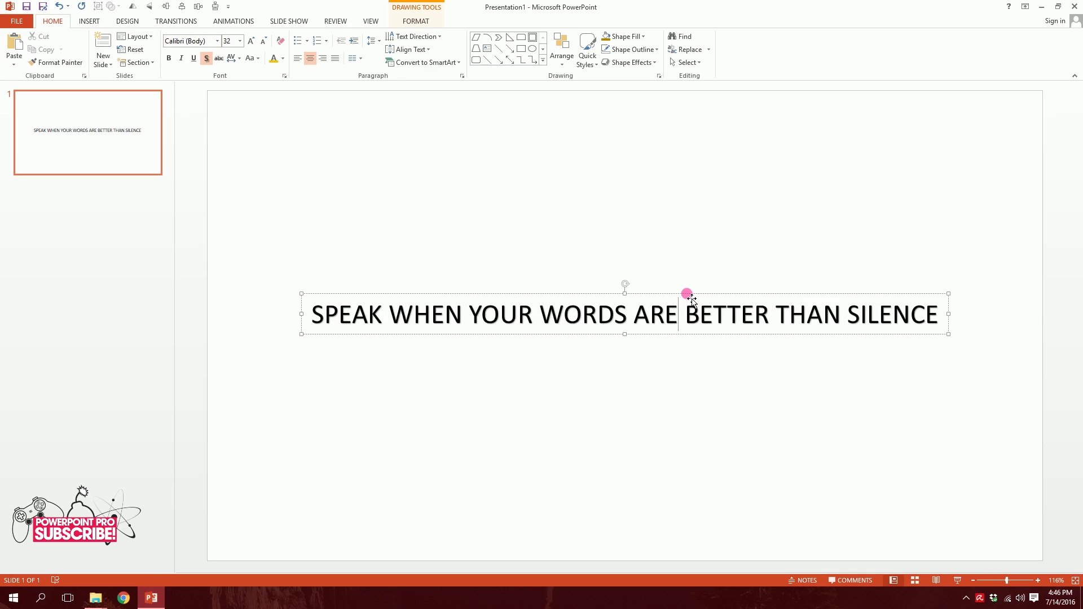
pyautogui.click(688, 294)
pyautogui.hotkey('ctrl', 'd')
pyautogui.hotkey('ctrl', 'd')
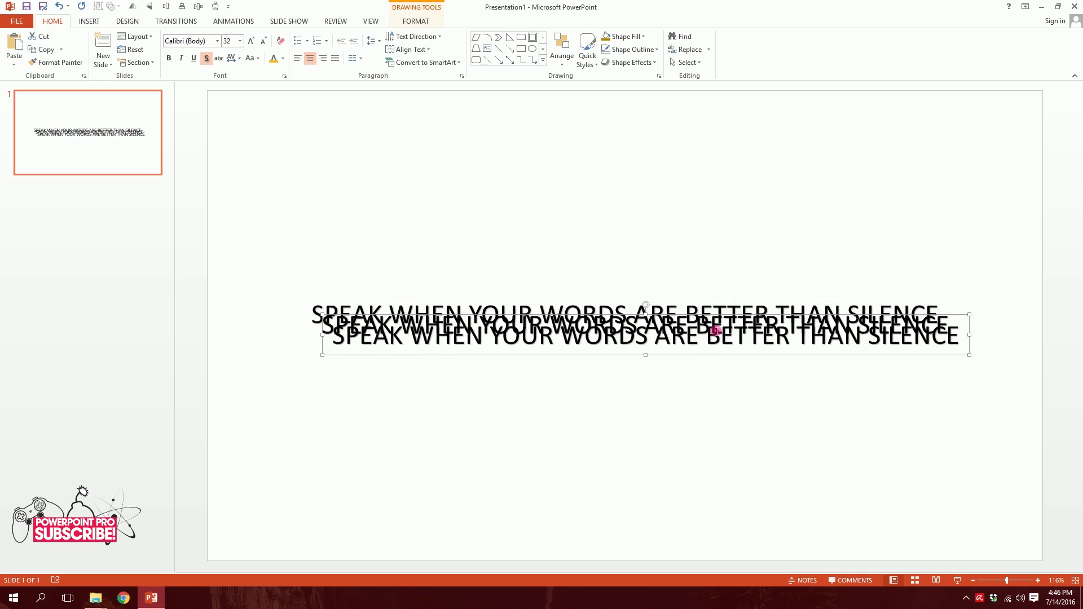
pyautogui.hotkey('ctrl', 'd')
pyautogui.moveTo(713, 333); pyautogui.dragTo(704, 197)
pyautogui.click(689, 310)
pyautogui.moveTo(682, 317); pyautogui.dragTo(681, 343)
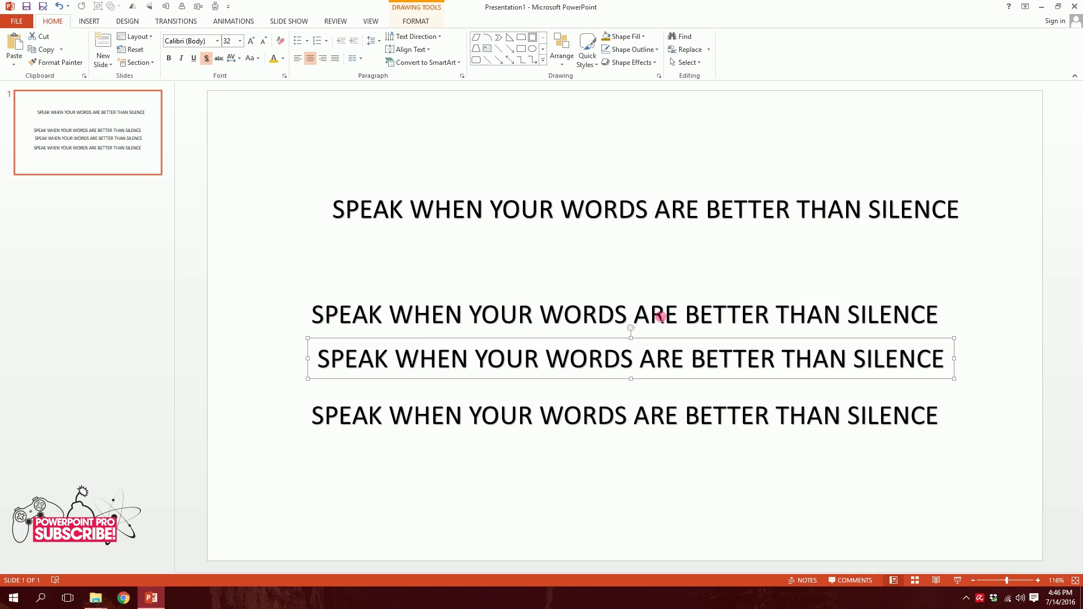
# - Trim the copies to 'BETTER THAN SILENCE', 'SPEAK WHEN YOUR' and 'WORDS ARE'
pyautogui.moveTo(687, 417); pyautogui.dragTo(167, 422)
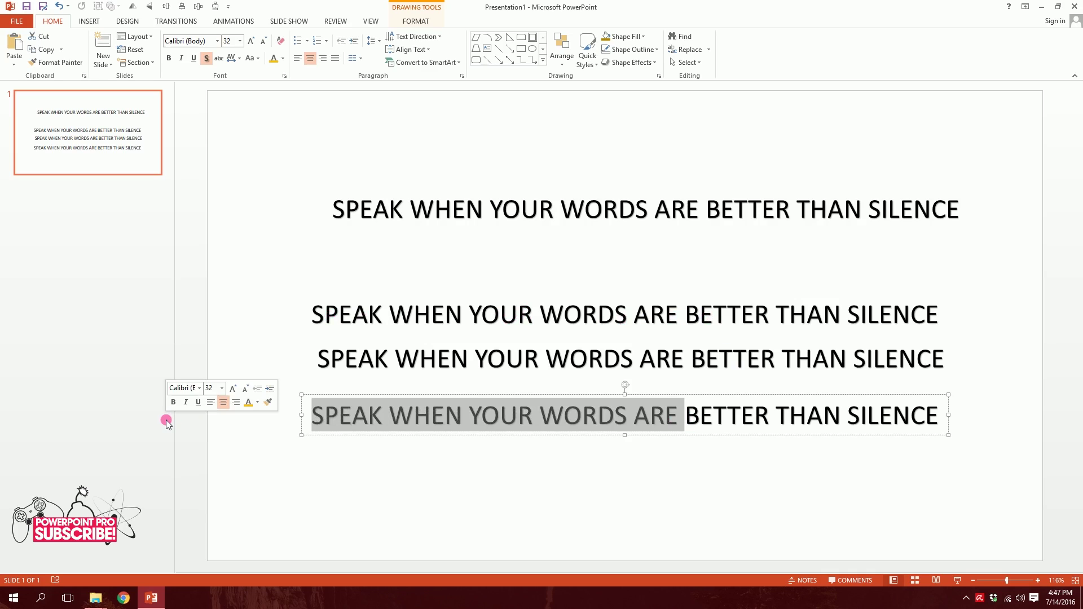
pyautogui.press('Delete')
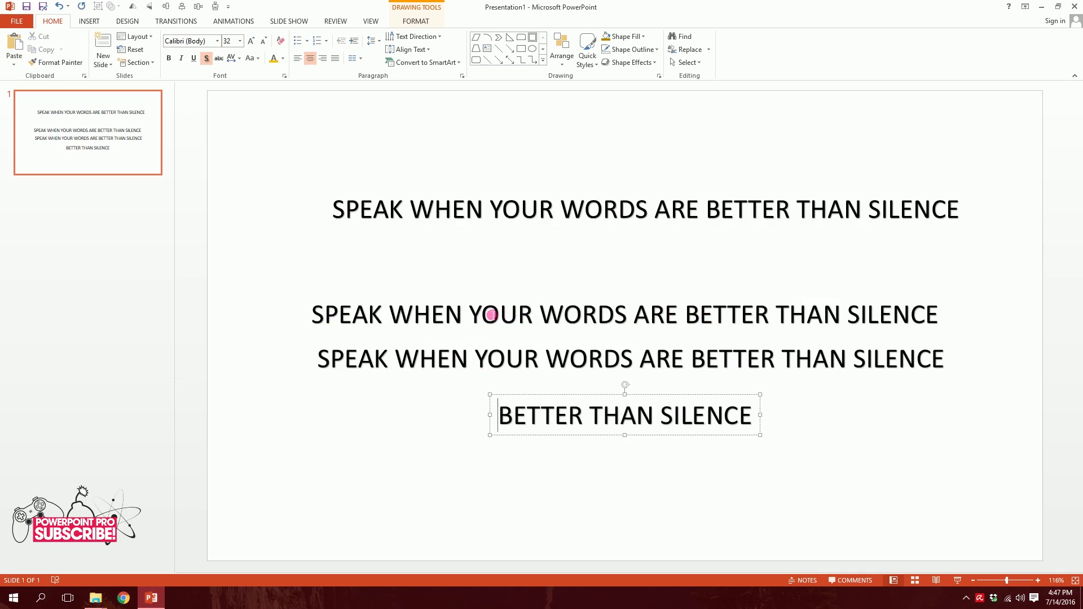
pyautogui.moveTo(549, 314); pyautogui.dragTo(961, 304)
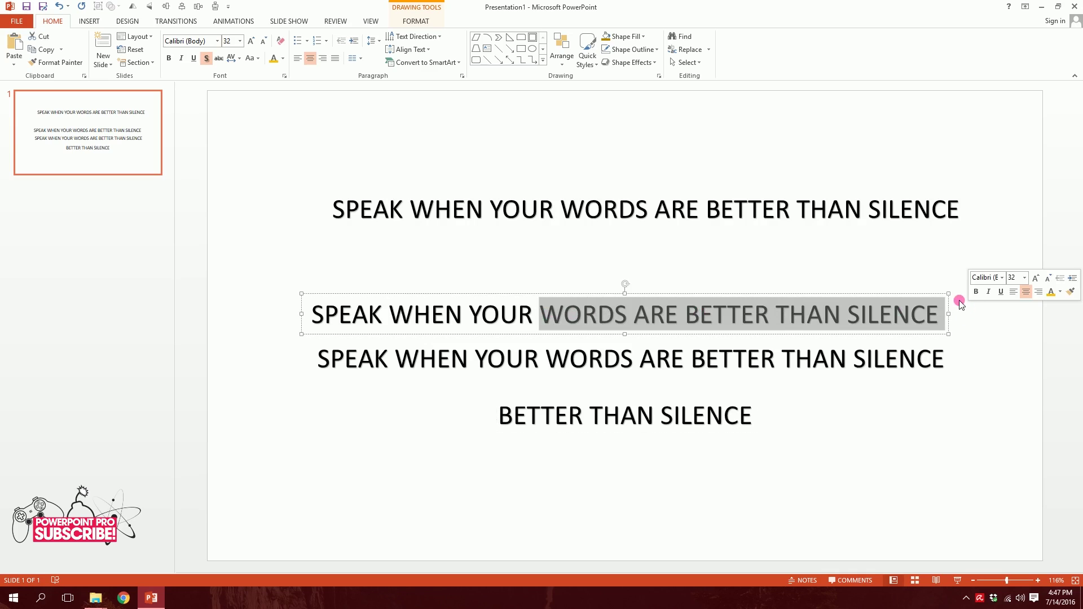
pyautogui.press('Delete')
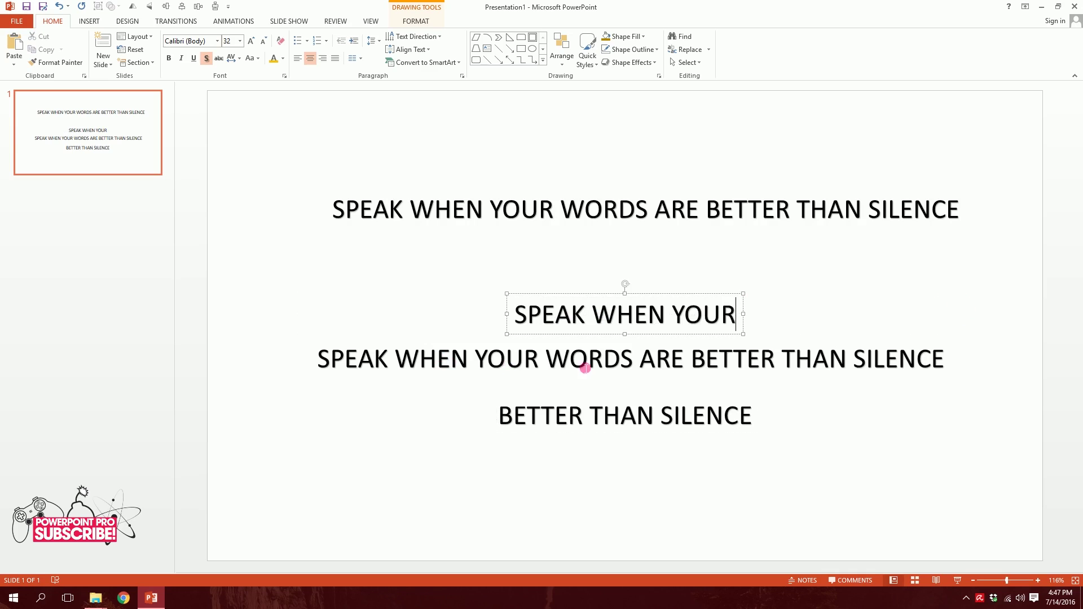
pyautogui.moveTo(558, 371); pyautogui.dragTo(215, 375)
pyautogui.press('Delete')
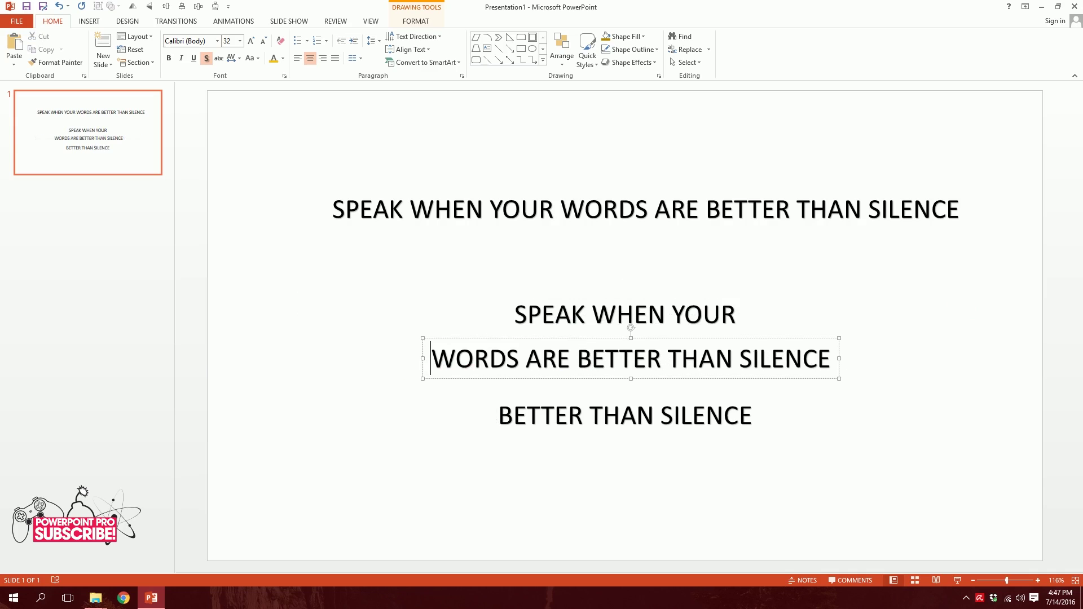
pyautogui.moveTo(570, 364); pyautogui.dragTo(838, 360)
pyautogui.press('Delete')
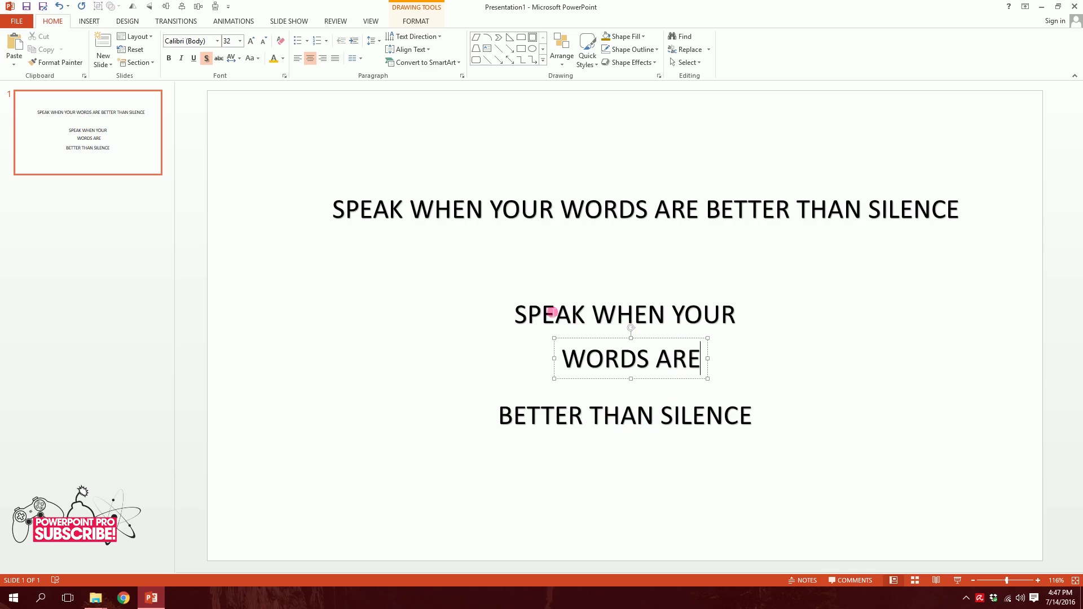
# - Copy YOUR to the front of the middle line so it reads 'YOUR WORDS ARE'
pyautogui.doubleClick(678, 324)
pyautogui.hotkey('ctrl', 'c')
pyautogui.click(563, 360)
pyautogui.hotkey('ctrl', 'v')
pyautogui.click(688, 331)
pyautogui.press('BackSpace')
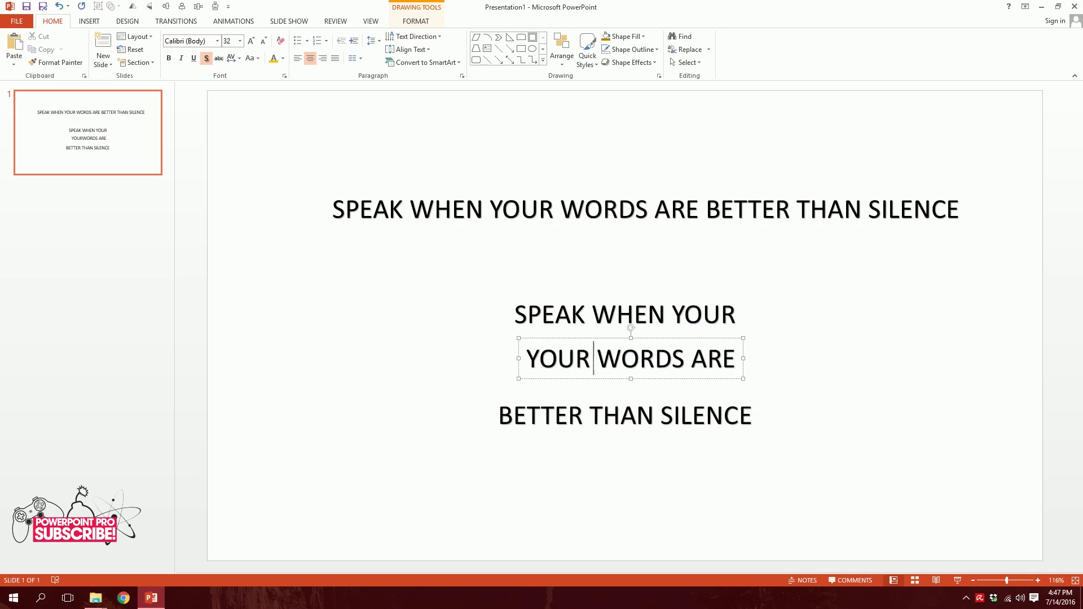
# - Remove the extra YOUR from 'SPEAK WHEN' and delete the full-quote box
pyautogui.moveTo(677, 317); pyautogui.dragTo(786, 319)
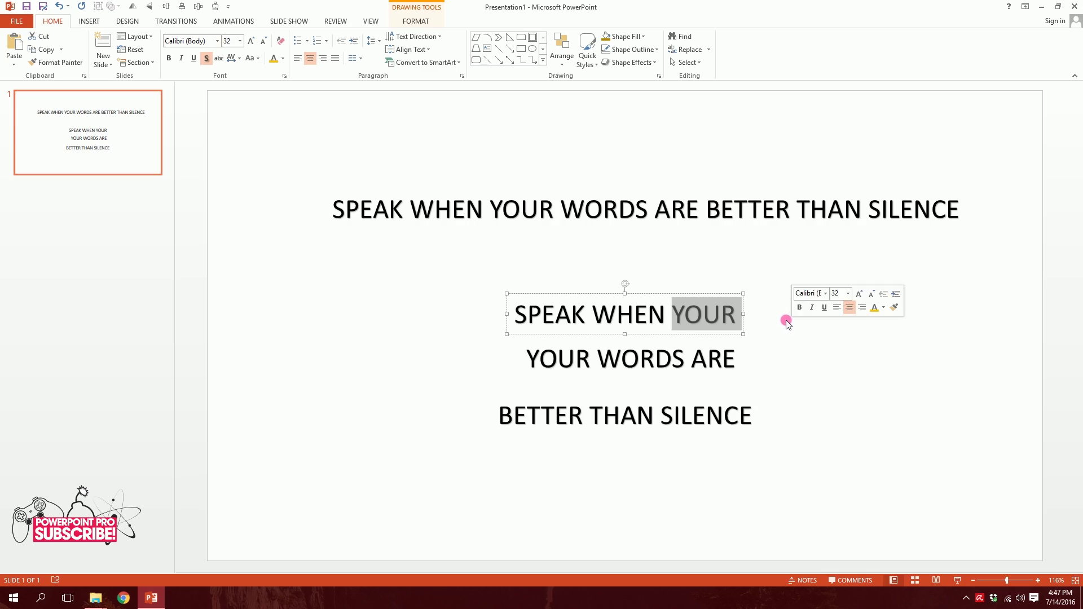
pyautogui.press('Delete')
pyautogui.click(721, 219)
pyautogui.click(739, 191)
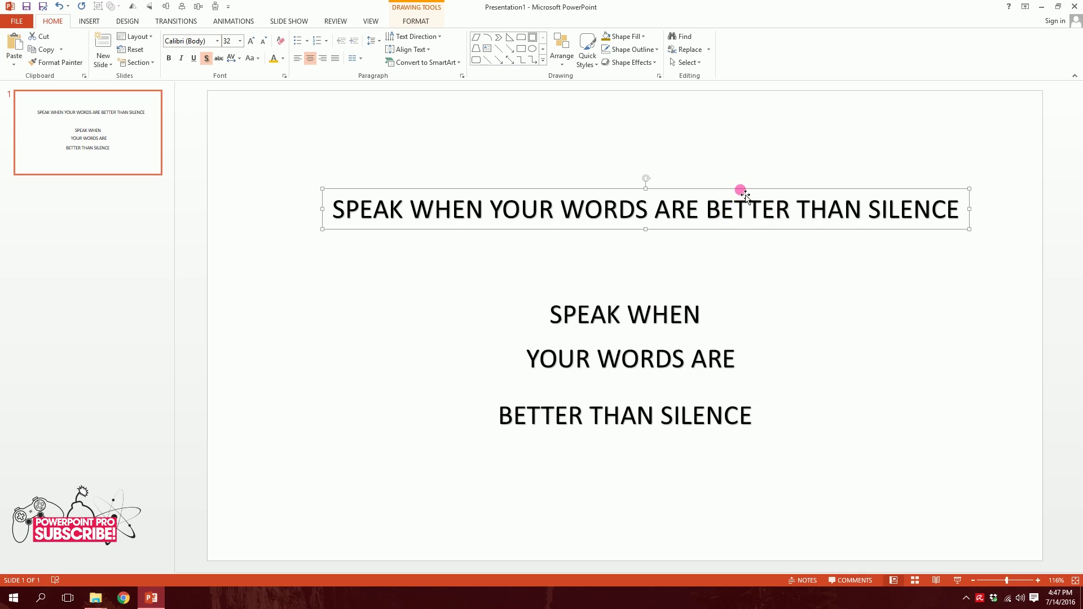
pyautogui.press('Delete')
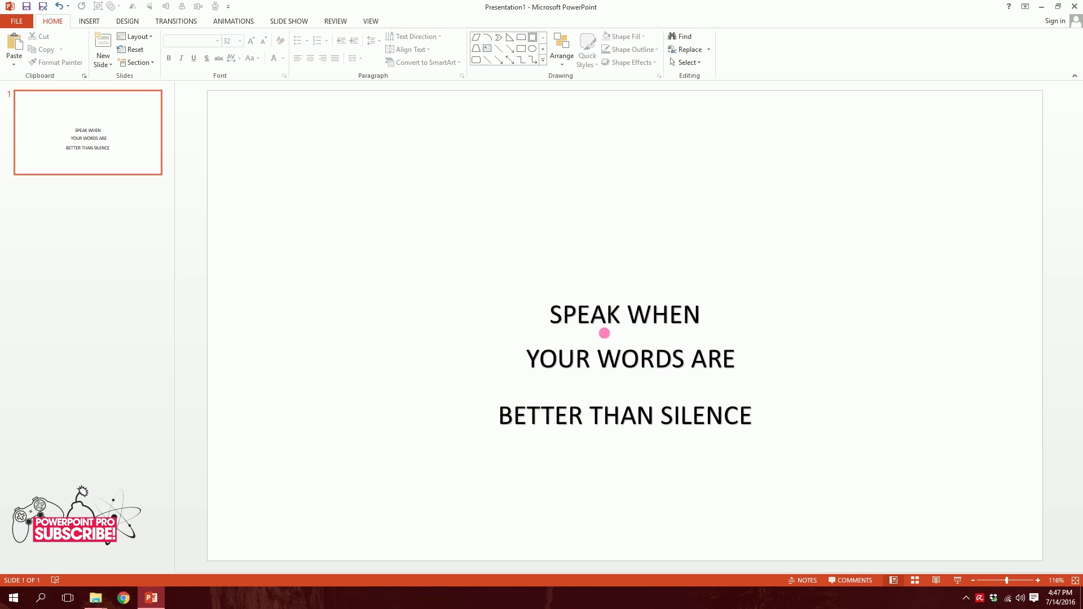
# - Move the SPEAK WHEN box higher up the slide
pyautogui.click(648, 309)
pyautogui.moveTo(654, 294); pyautogui.dragTo(660, 186)
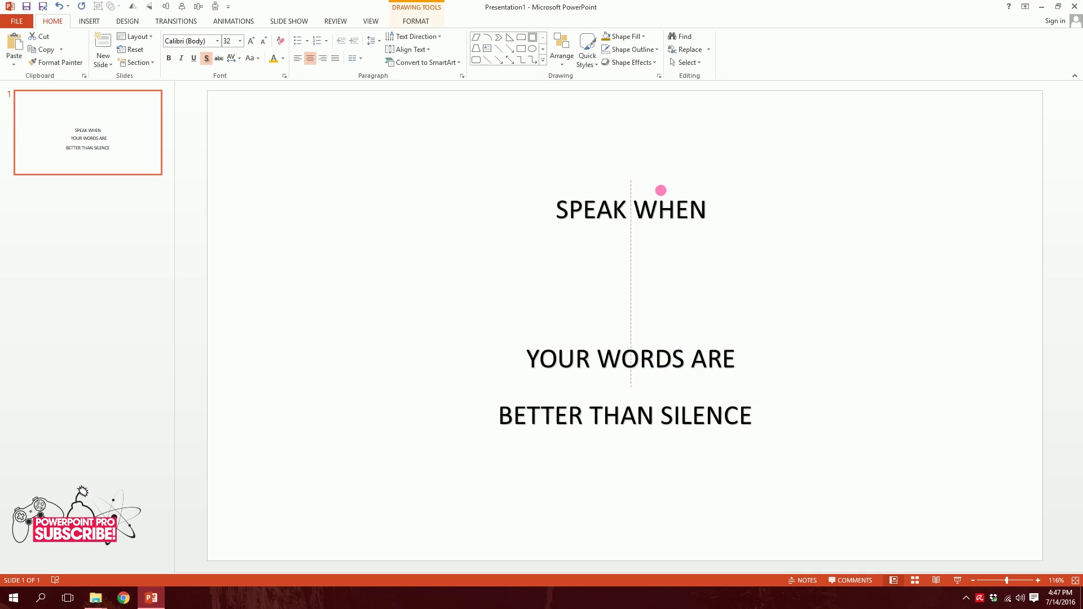
pyautogui.click(329, 130)
# - Set all three quote lines to 54 pt in the Avant_G Bold font
pyautogui.moveTo(329, 131); pyautogui.dragTo(834, 476)
pyautogui.click(250, 40)
pyautogui.click(250, 41)
pyautogui.click(250, 41)
pyautogui.click(250, 40)
pyautogui.click(250, 41)
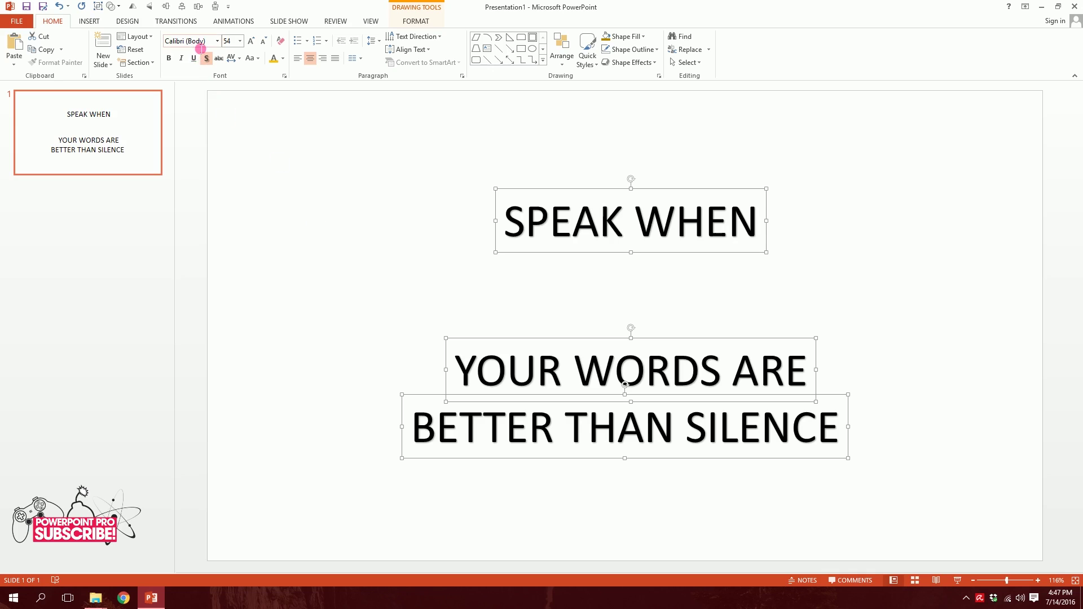
pyautogui.click(226, 40)
pyautogui.click(217, 41)
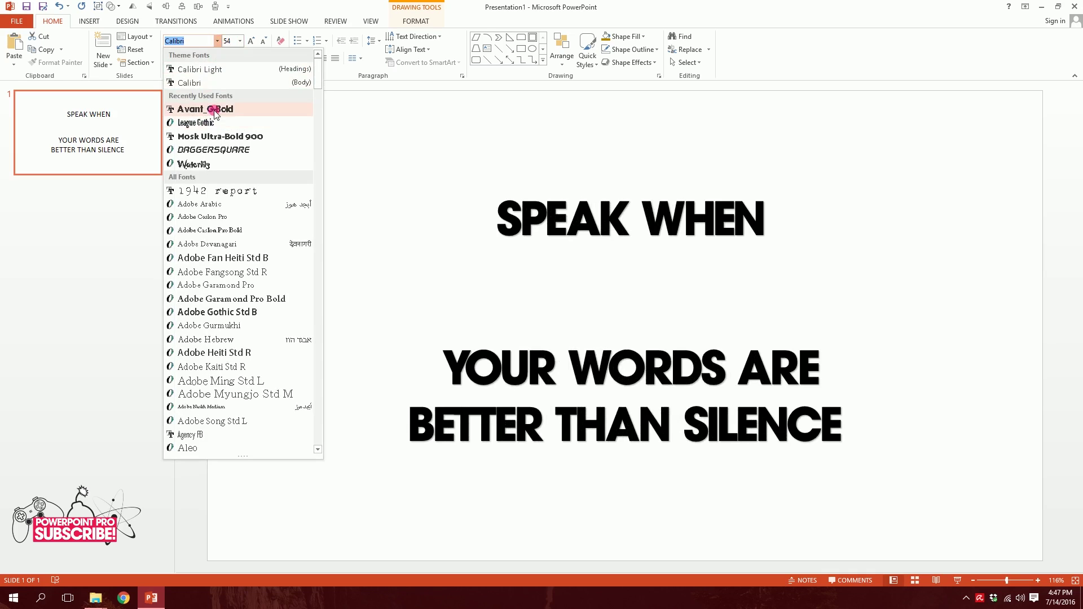
pyautogui.click(214, 109)
pyautogui.click(486, 291)
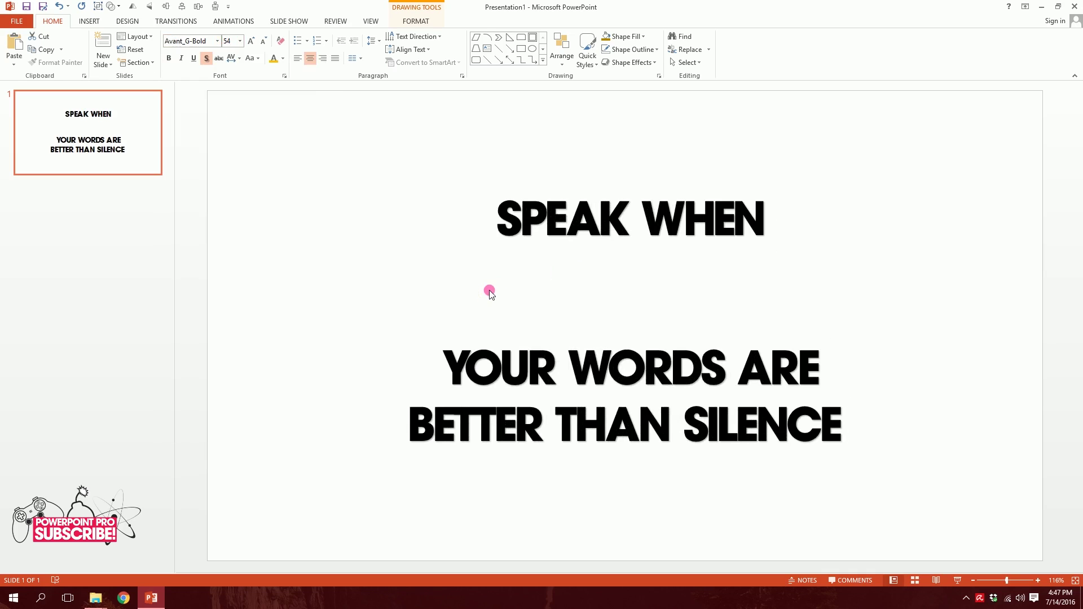
pyautogui.click(567, 239)
pyautogui.click(608, 350)
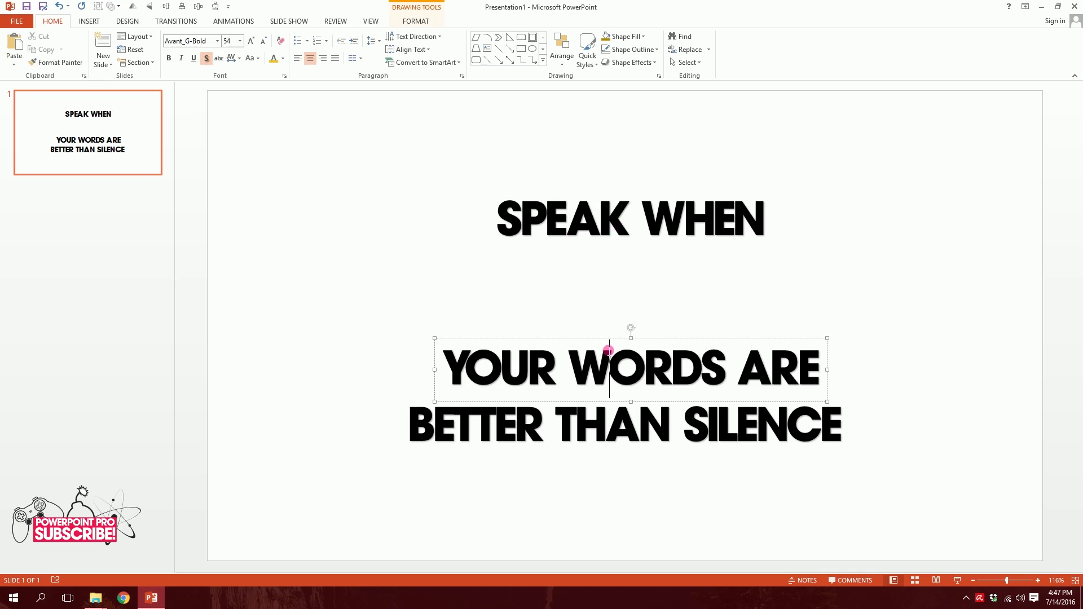
pyautogui.click(89, 21)
# - Draw a 6.78" × 1.25" rectangle above the YOUR WORDS ARE line
pyautogui.click(193, 48)
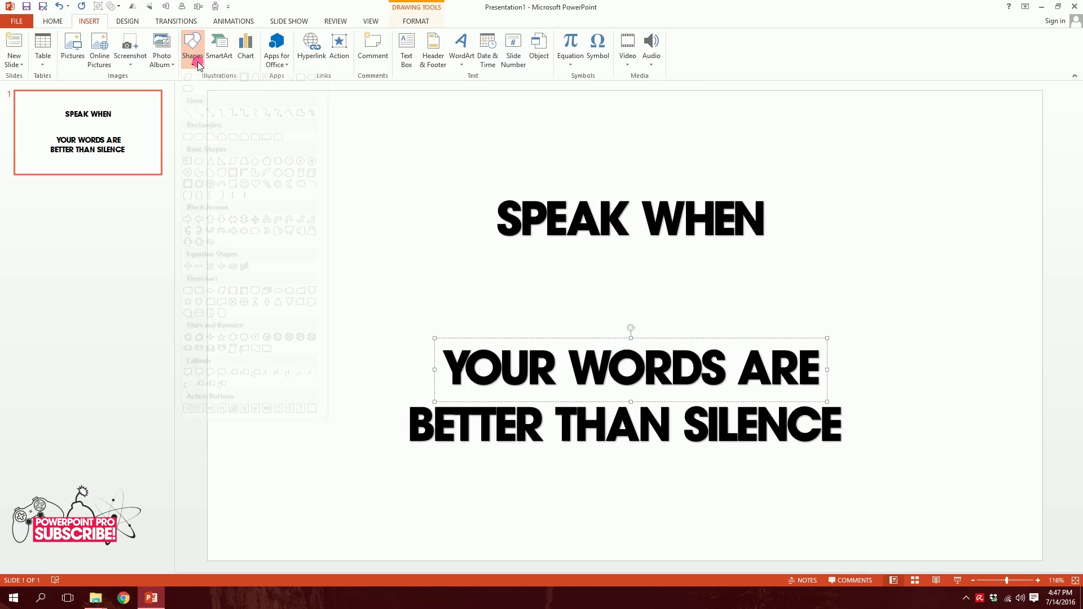
pyautogui.click(188, 148)
pyautogui.moveTo(378, 259)
pyautogui.mouseDown()
pyautogui.moveTo(842, 361)
pyautogui.moveTo(821, 340)
pyautogui.mouseUp()
pyautogui.moveTo(679, 322); pyautogui.dragTo(711, 329)
pyautogui.moveTo(858, 272); pyautogui.dragTo(835, 274)
pyautogui.moveTo(735, 320); pyautogui.dragTo(762, 314)
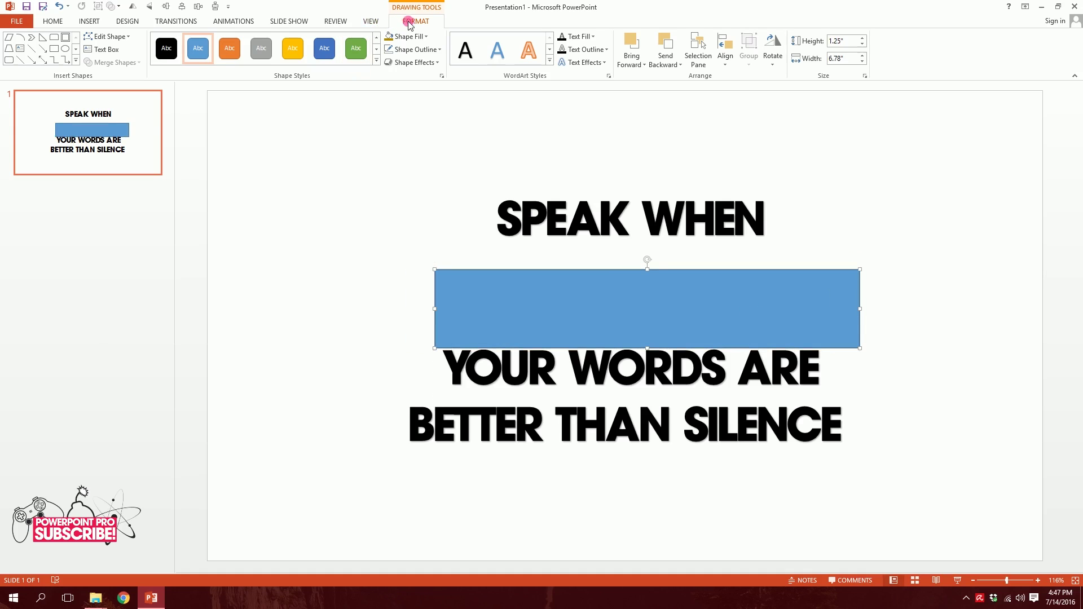
# - Centre the rectangle on the slide both ways and send it to the back
pyautogui.click(725, 50)
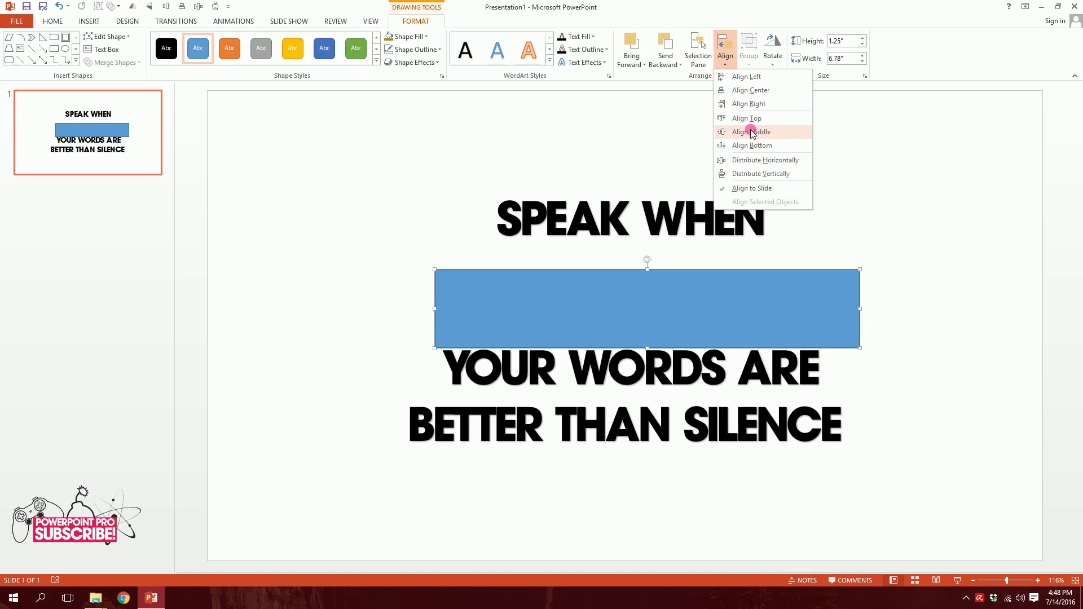
pyautogui.click(752, 132)
pyautogui.click(725, 48)
pyautogui.click(751, 90)
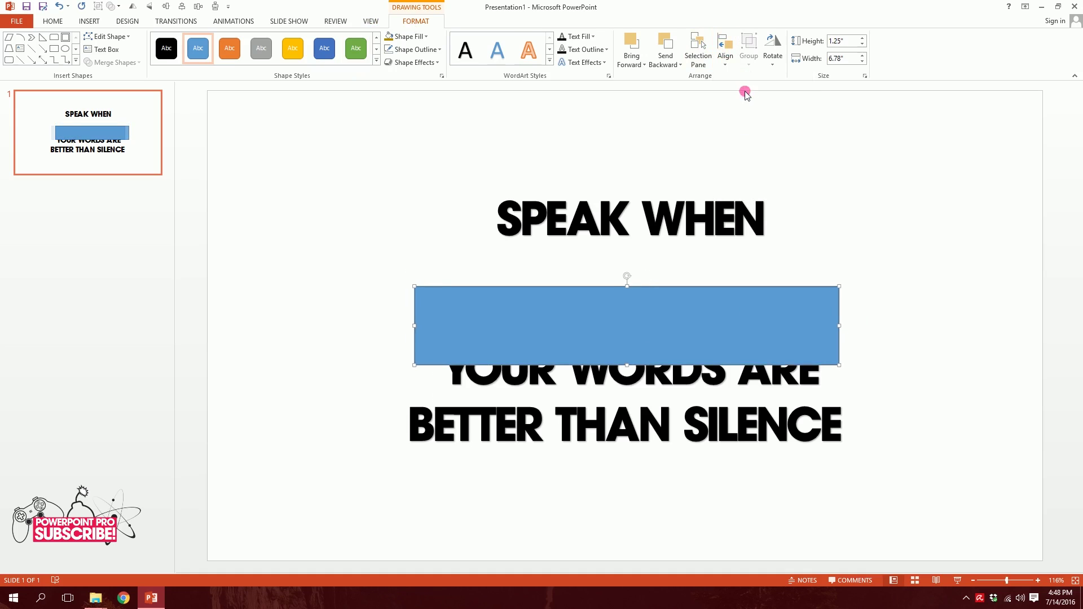
pyautogui.rightClick(598, 325)
pyautogui.click(633, 450)
pyautogui.click(407, 36)
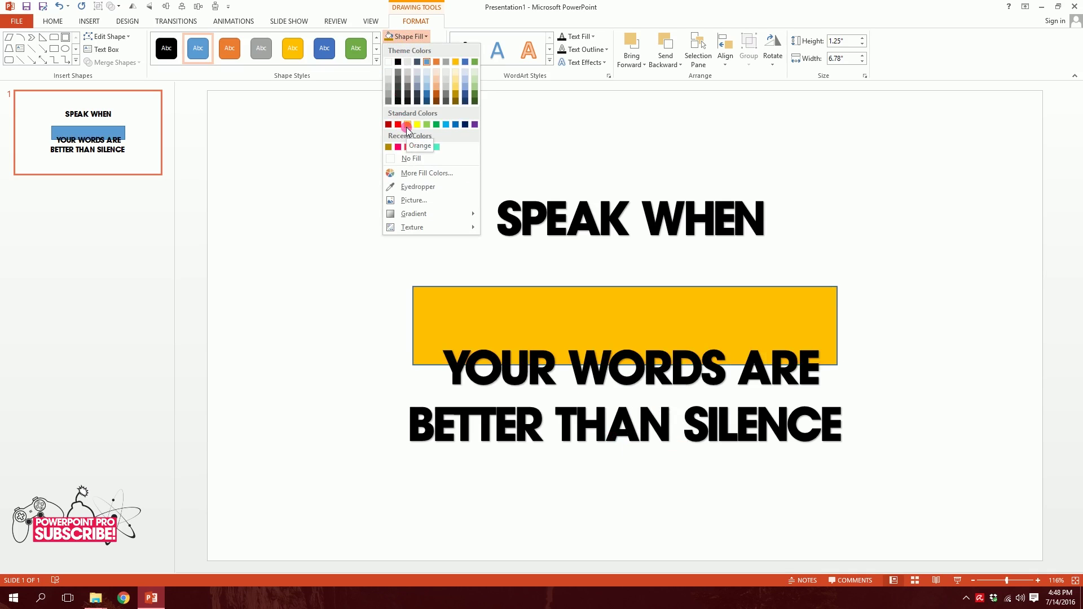
# - Fill the rectangle yellow with no outline and centre YOUR WORDS ARE on it
pyautogui.click(408, 124)
pyautogui.click(609, 369)
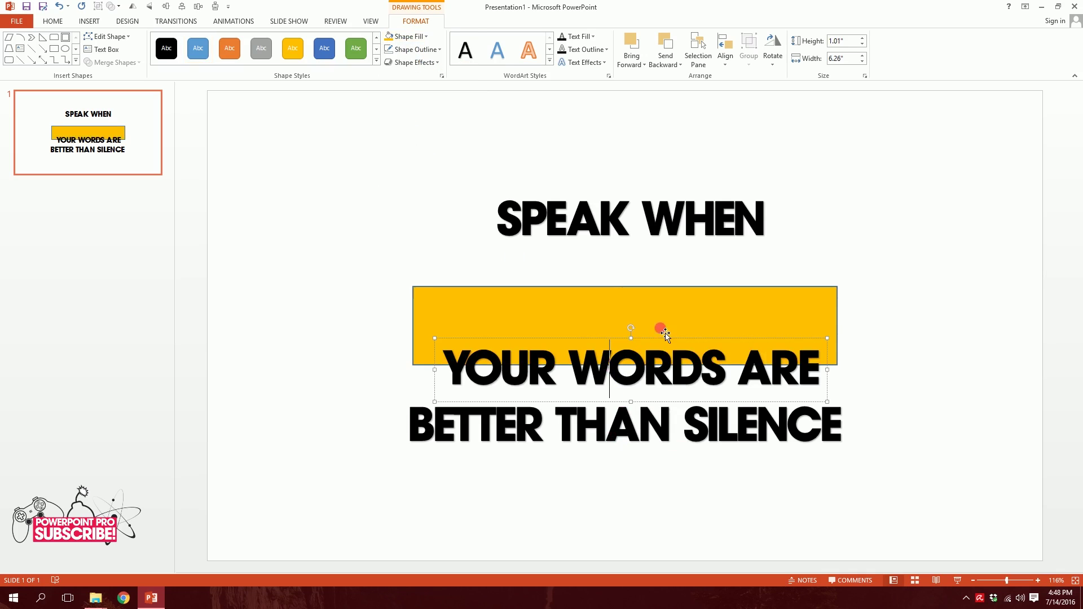
pyautogui.moveTo(665, 343); pyautogui.dragTo(656, 297)
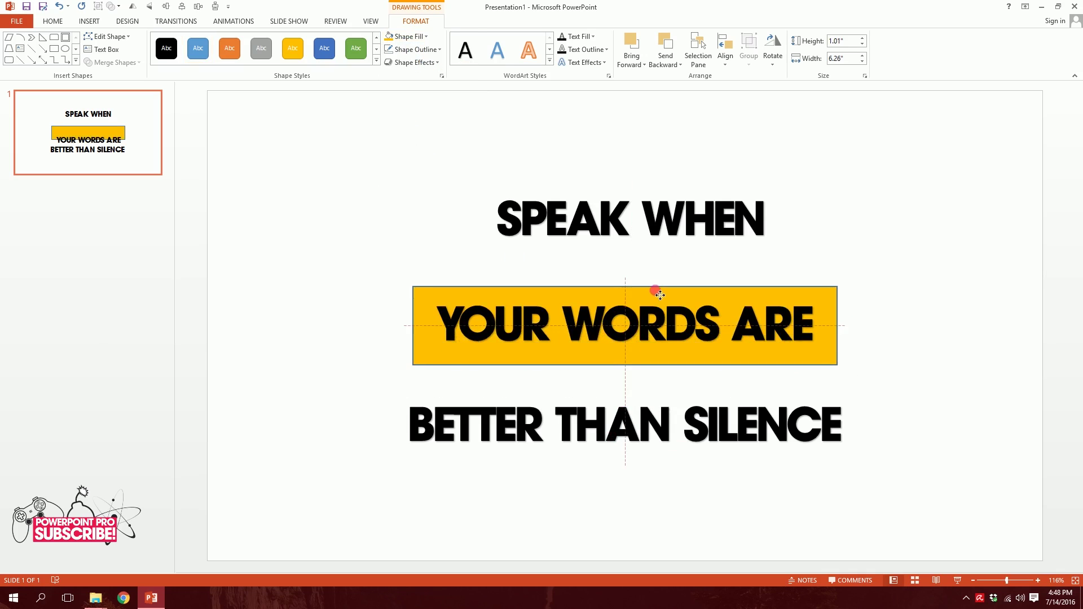
pyautogui.click(414, 339)
pyautogui.click(416, 49)
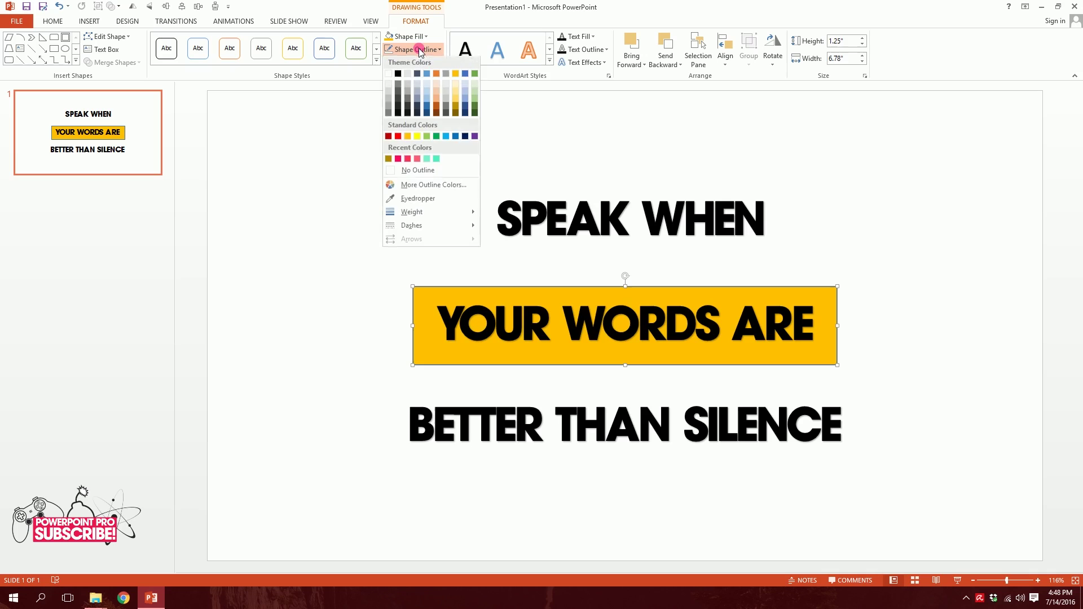
pyautogui.click(403, 176)
pyautogui.moveTo(703, 304); pyautogui.dragTo(714, 295)
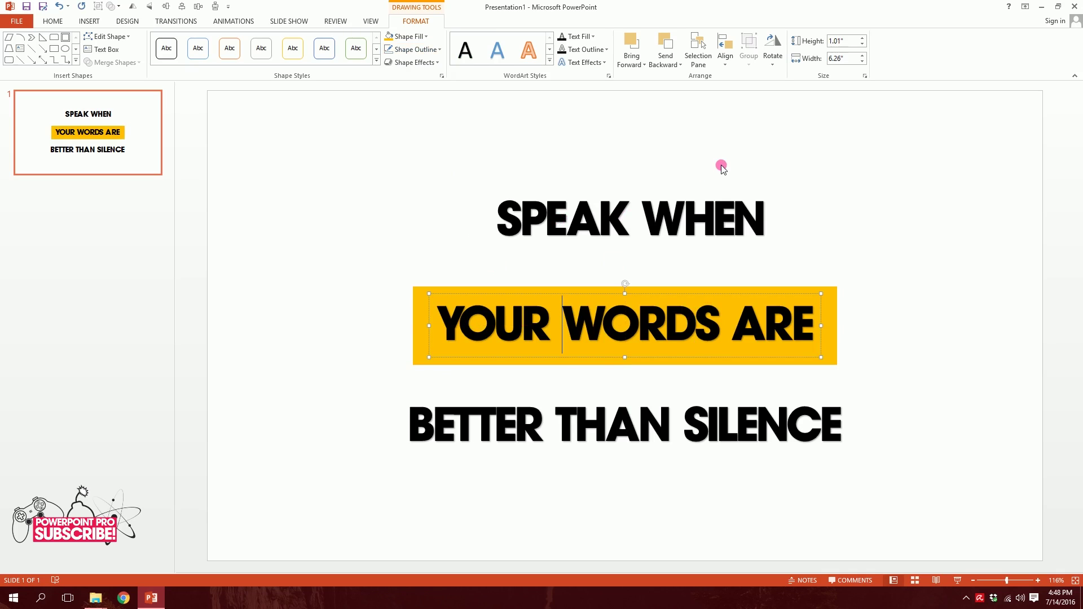
# - Remove the text shadow from all three lines and colour them dark grey
pyautogui.keyDown('shift'); pyautogui.click(618, 220); pyautogui.keyUp('shift')
pyautogui.keyDown('shift'); pyautogui.click(570, 415); pyautogui.keyUp('shift')
pyautogui.click(52, 22)
pyautogui.click(206, 58)
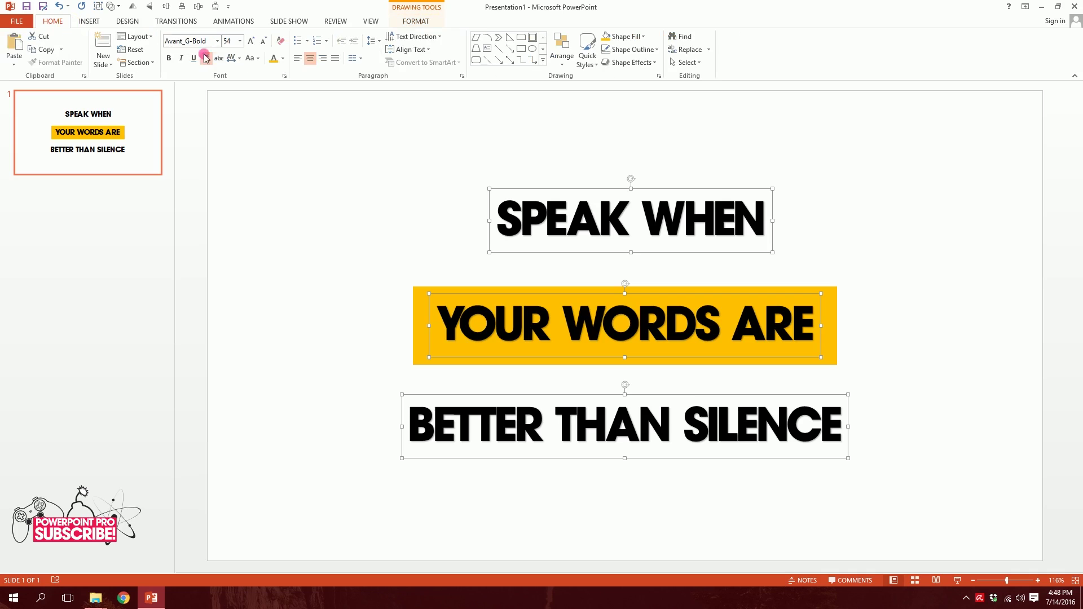
pyautogui.click(207, 60)
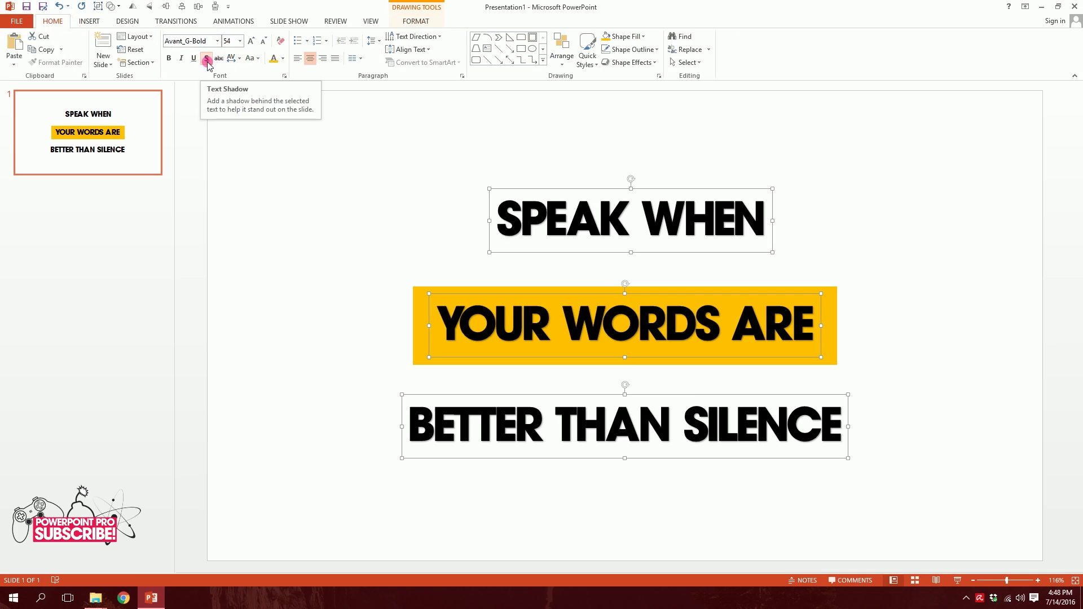
pyautogui.click(207, 60)
pyautogui.click(394, 231)
pyautogui.click(284, 61)
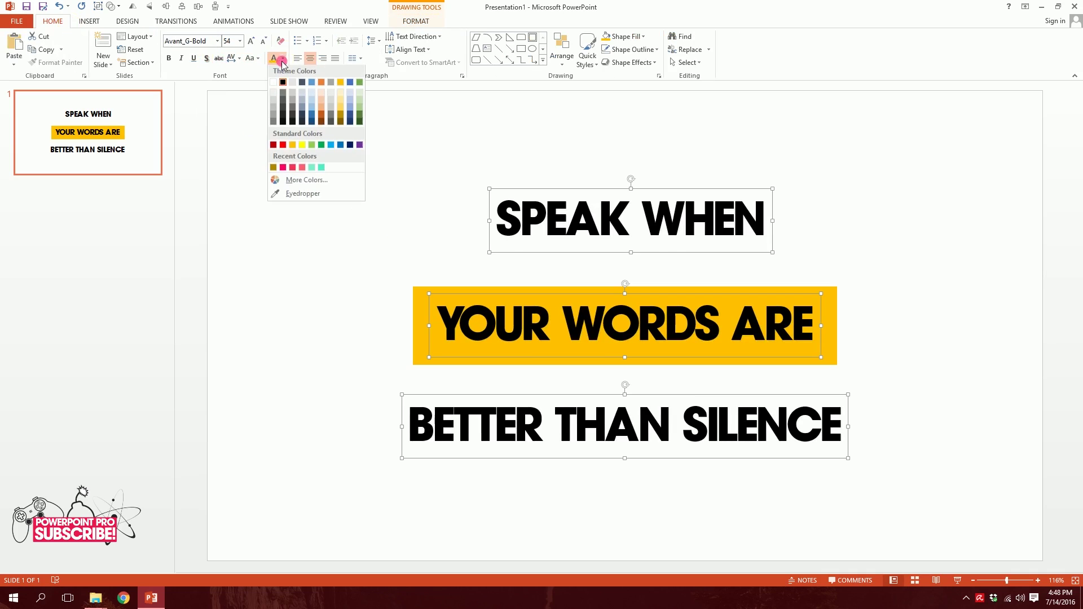
pyautogui.click(322, 174)
pyautogui.click(422, 336)
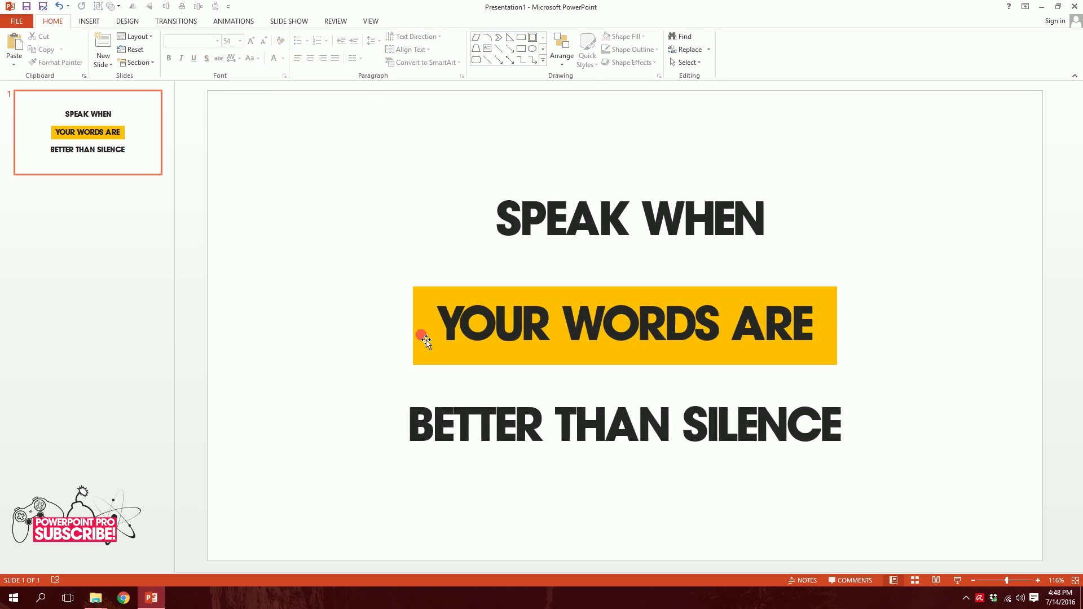
# - Shrink the yellow rectangle into a tight band behind YOUR WORDS ARE
pyautogui.click(432, 349)
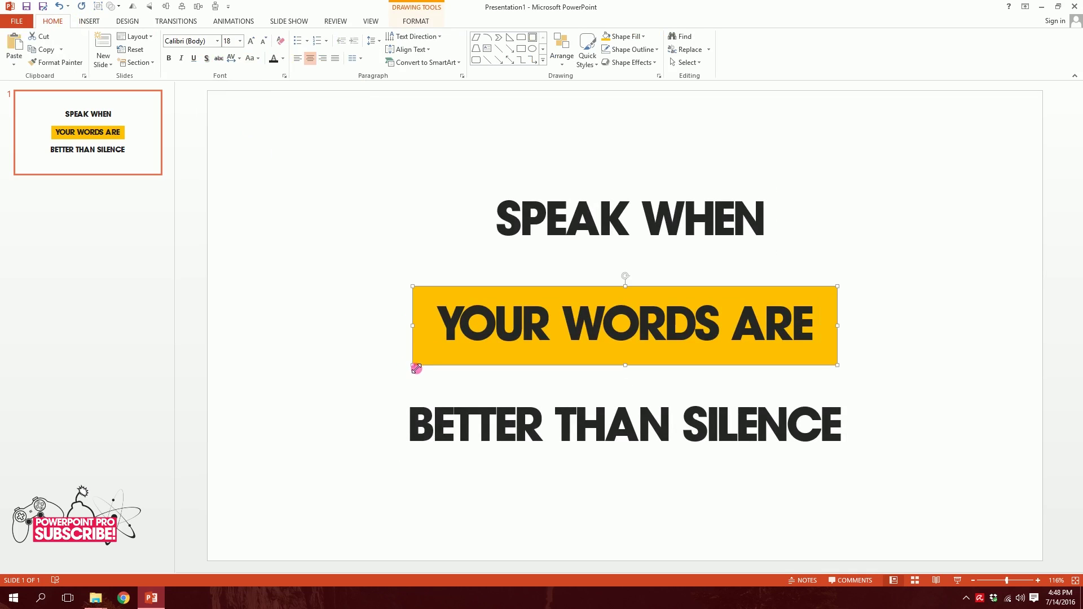
pyautogui.moveTo(416, 368); pyautogui.dragTo(436, 353)
pyautogui.click(628, 363)
pyautogui.moveTo(629, 368); pyautogui.dragTo(625, 348)
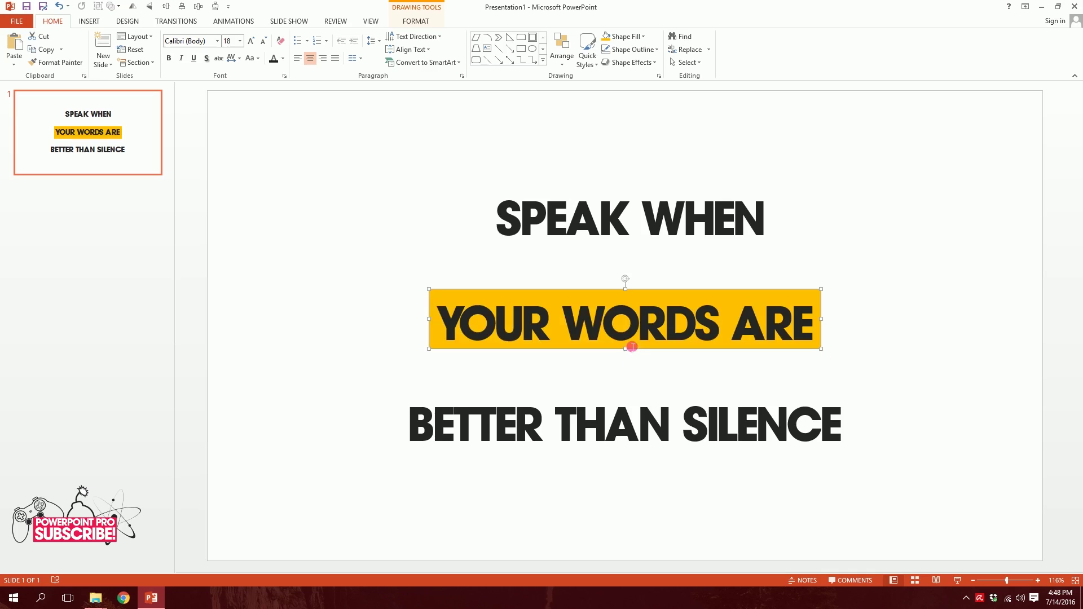
pyautogui.moveTo(626, 289); pyautogui.dragTo(637, 300)
pyautogui.click(474, 237)
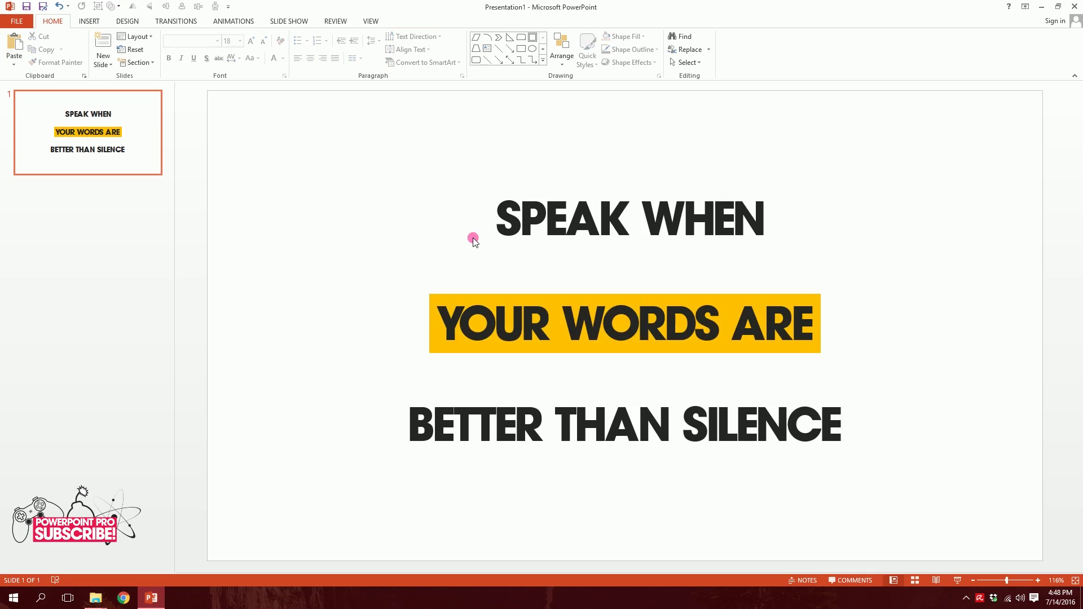
# - Draw a right triangle, rotate it, and shrink it to 0.28" under the band's left corner
pyautogui.click(103, 24)
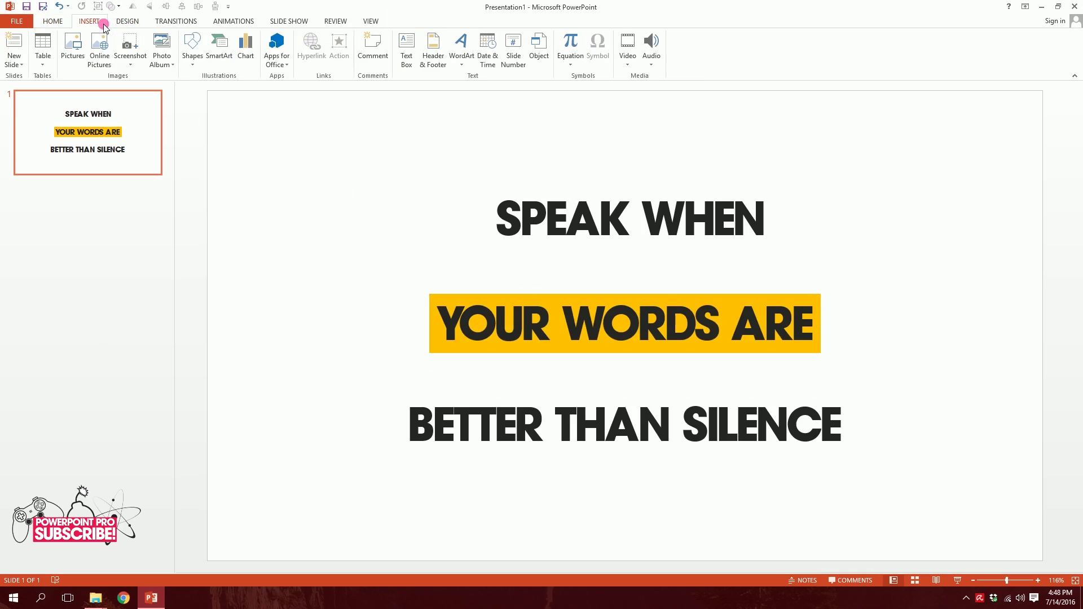
pyautogui.click(191, 64)
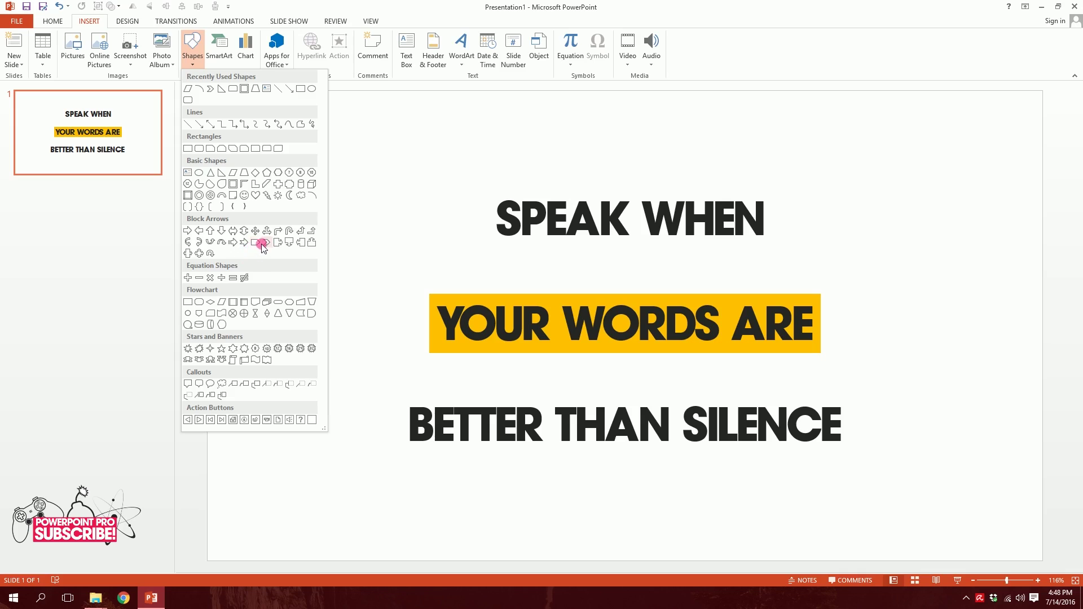
pyautogui.click(222, 174)
pyautogui.moveTo(283, 176); pyautogui.dragTo(346, 240)
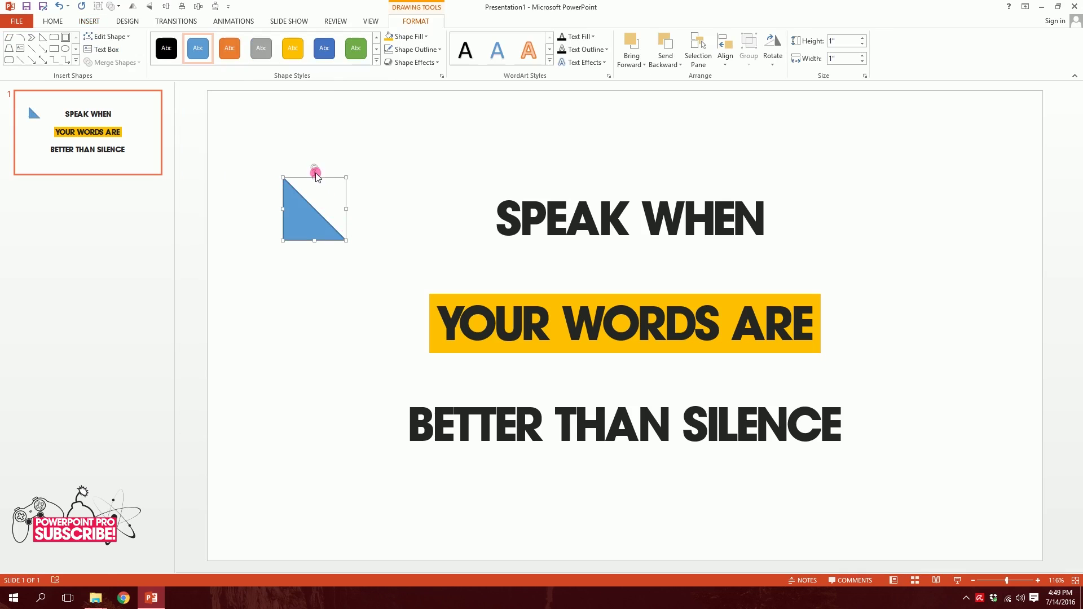
pyautogui.moveTo(315, 169); pyautogui.dragTo(471, 378)
pyautogui.moveTo(494, 418); pyautogui.dragTo(464, 380)
pyautogui.click(260, 120)
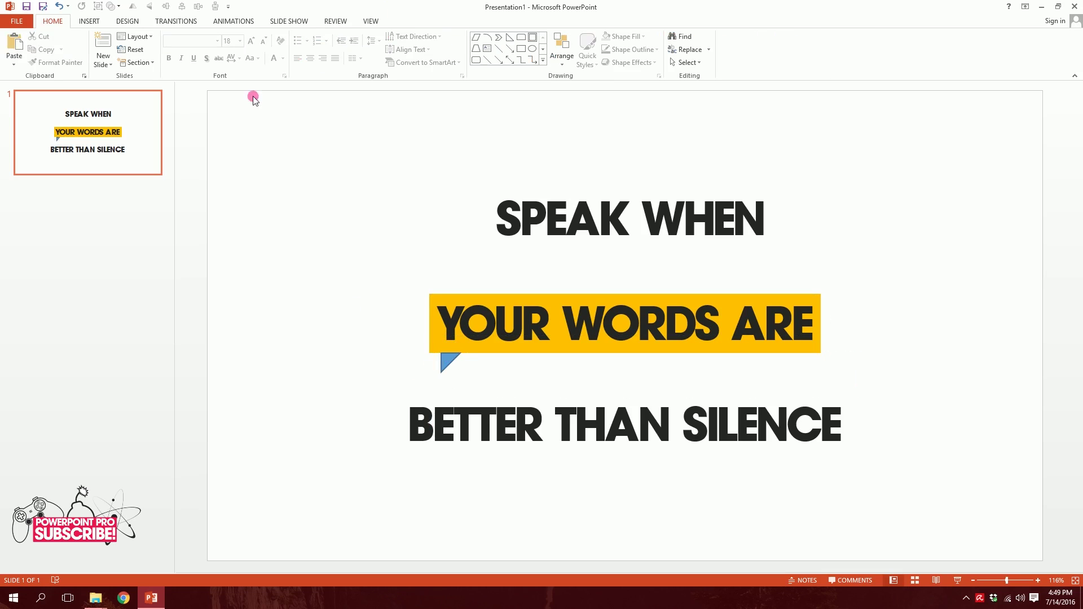
pyautogui.click(89, 21)
pyautogui.click(193, 51)
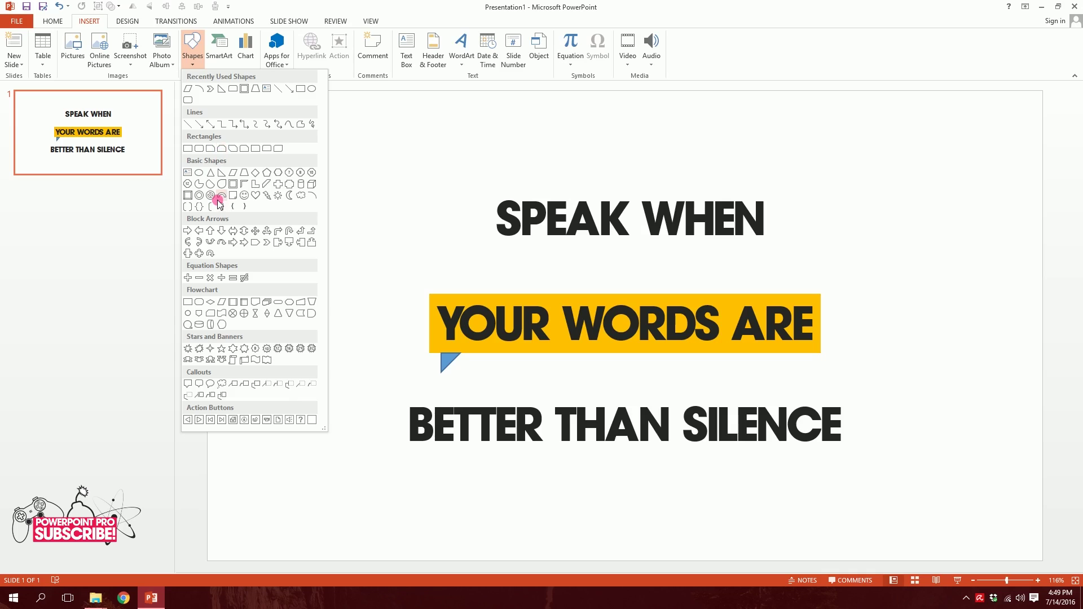
# - Draw a chevron and an overlapping rectangle, then union them into one notched shape
pyautogui.click(265, 243)
pyautogui.moveTo(346, 202)
pyautogui.mouseDown()
pyautogui.moveTo(411, 167)
pyautogui.moveTo(374, 169)
pyautogui.mouseUp()
pyautogui.click(89, 21)
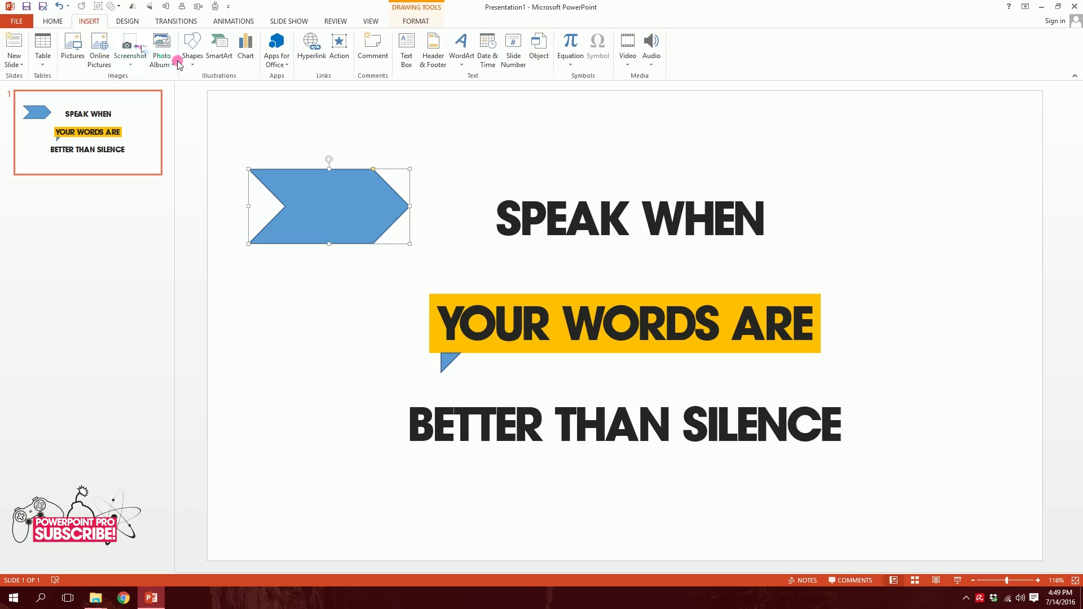
pyautogui.click(192, 48)
pyautogui.click(185, 140)
pyautogui.moveTo(289, 168); pyautogui.dragTo(417, 244)
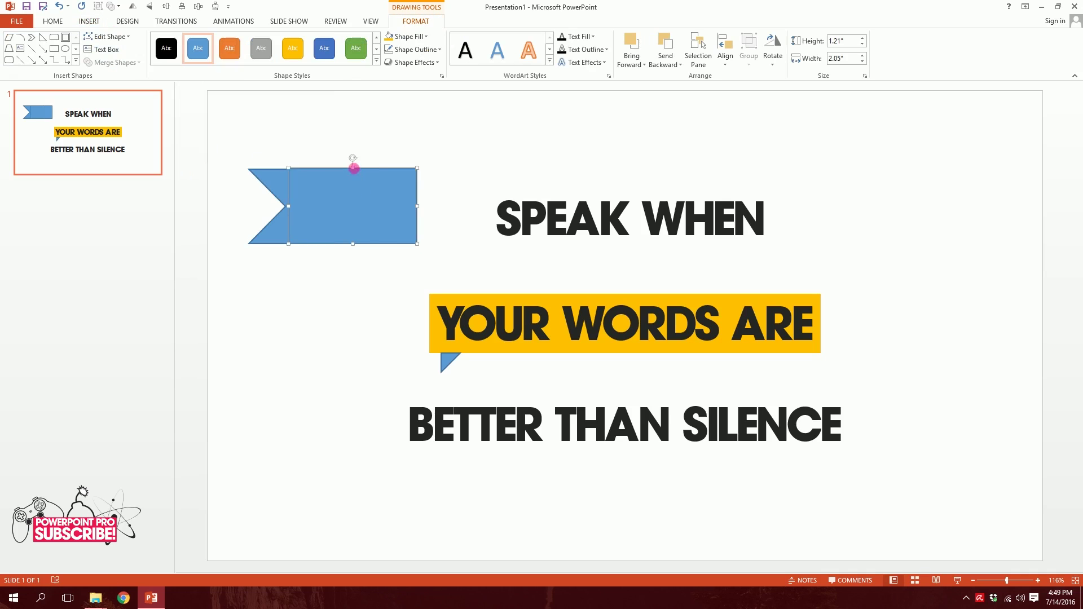
pyautogui.click(222, 141)
pyautogui.moveTo(222, 144); pyautogui.dragTo(481, 274)
pyautogui.click(415, 21)
pyautogui.click(113, 62)
pyautogui.click(110, 77)
# - Fill the notched shape yellow, size it 0.95" × 2.14", and place it left of the band
pyautogui.moveTo(406, 235); pyautogui.dragTo(430, 249)
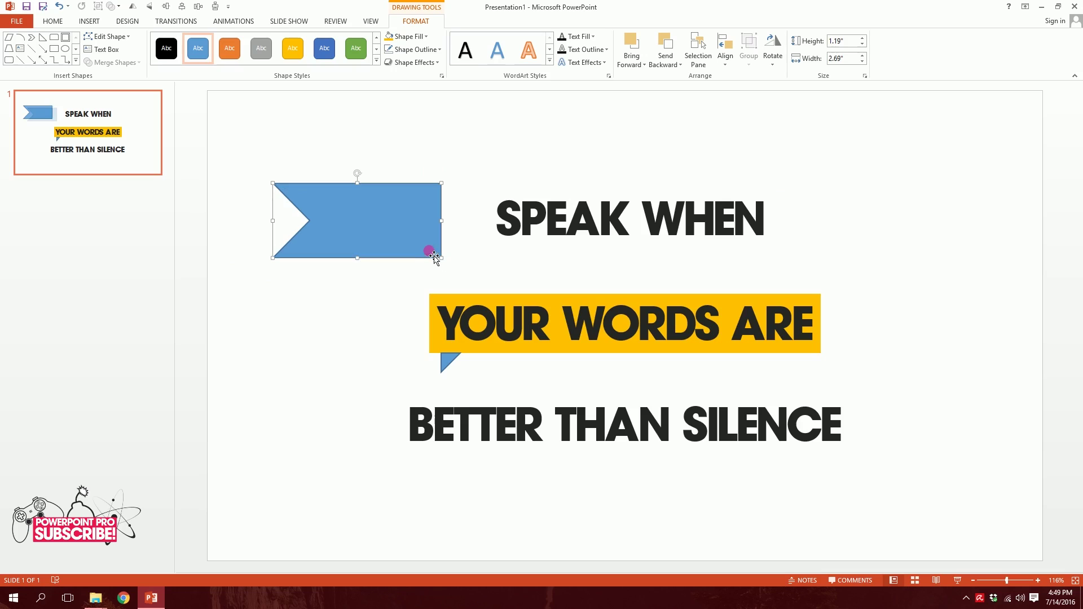
pyautogui.moveTo(415, 220); pyautogui.dragTo(354, 300)
pyautogui.click(389, 36)
pyautogui.click(520, 299)
pyautogui.click(321, 348)
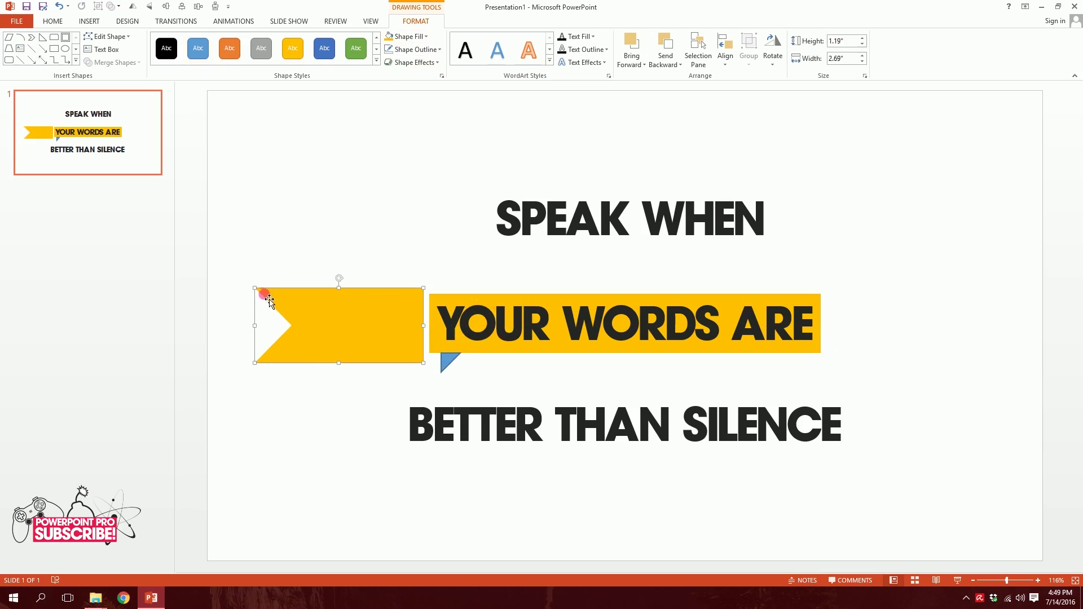
pyautogui.moveTo(258, 290); pyautogui.dragTo(298, 355)
pyautogui.moveTo(353, 328); pyautogui.dragTo(366, 347)
# - Send the ribbon tail to the back, behind the band and fold triangle
pyautogui.rightClick(377, 342)
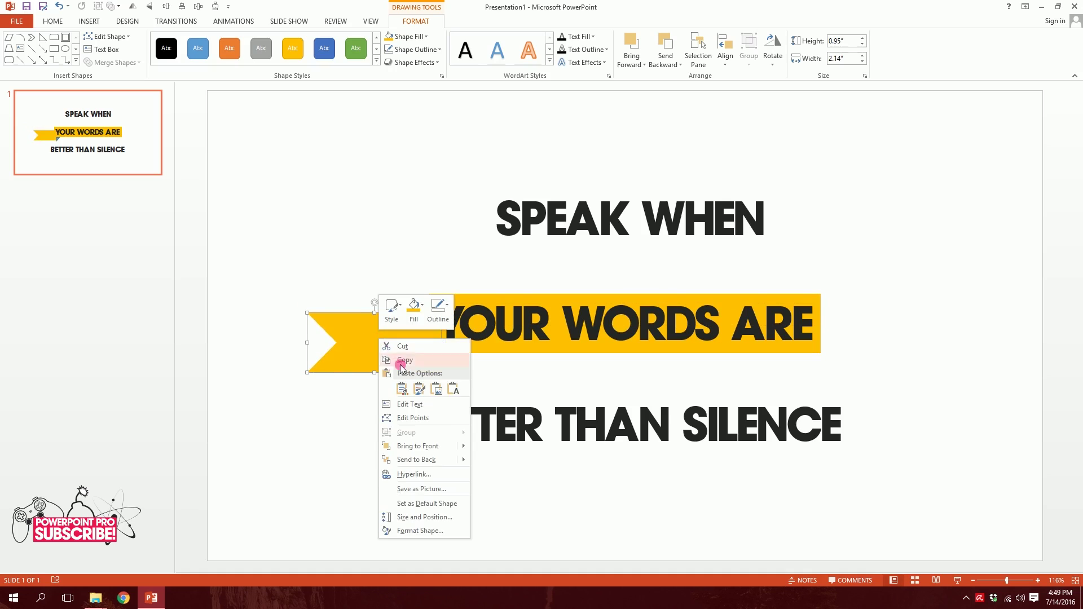
pyautogui.click(417, 459)
pyautogui.click(440, 390)
# - Fill the fold triangle with a custom darker gold colour
pyautogui.click(452, 364)
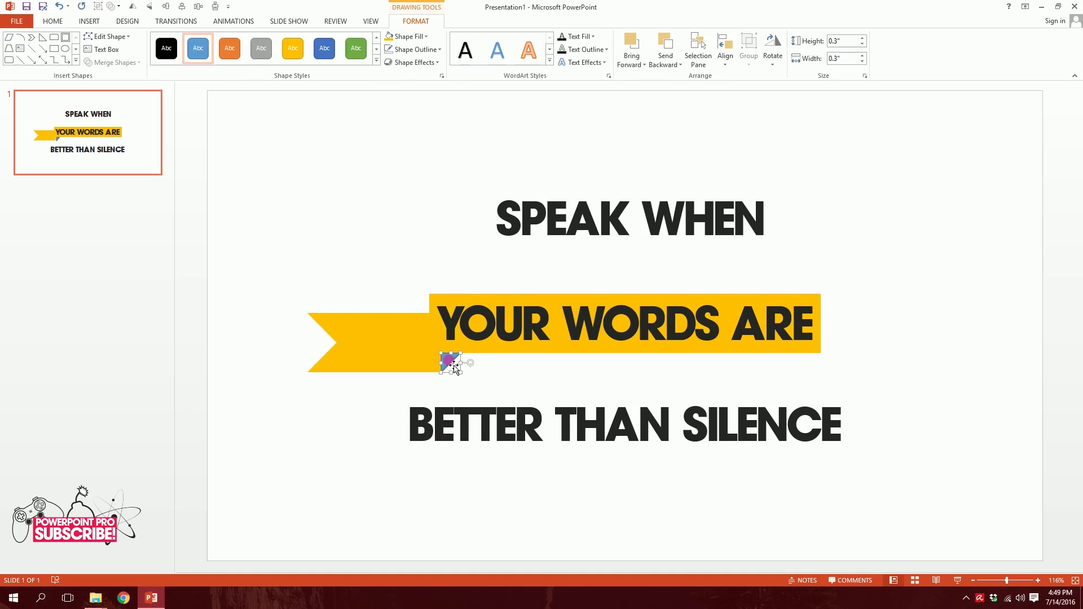
pyautogui.scroll(8, 457, 366)
pyautogui.click(395, 37)
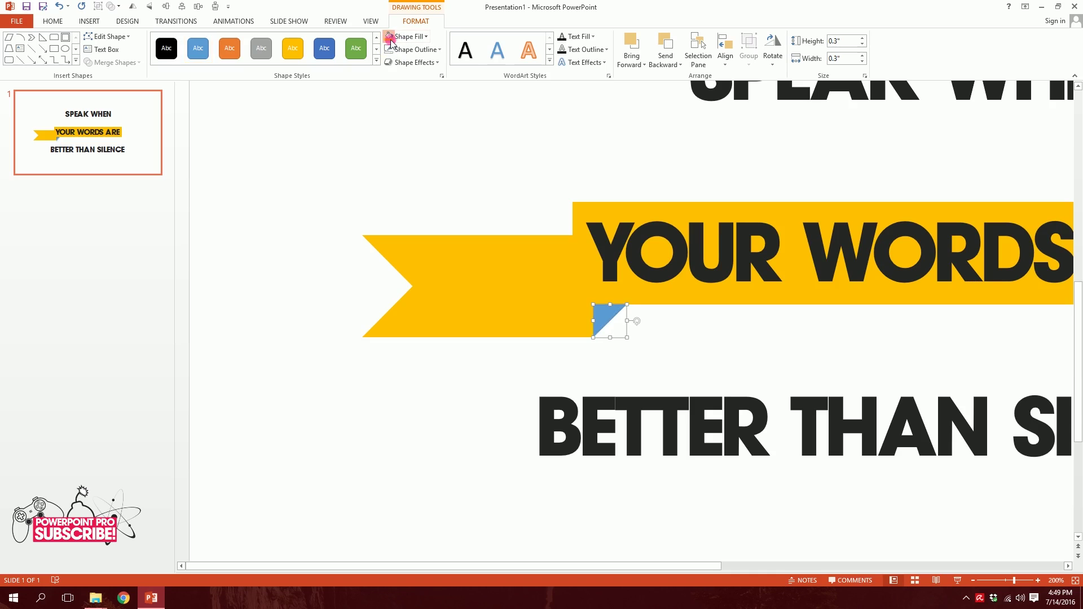
pyautogui.click(624, 334)
pyautogui.click(614, 324)
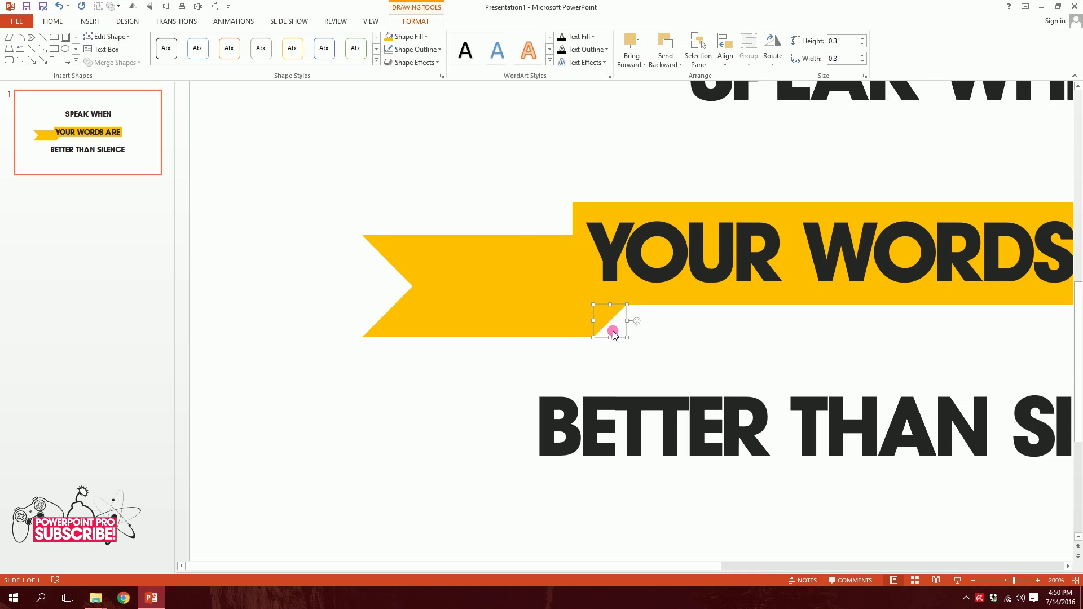
pyautogui.click(426, 37)
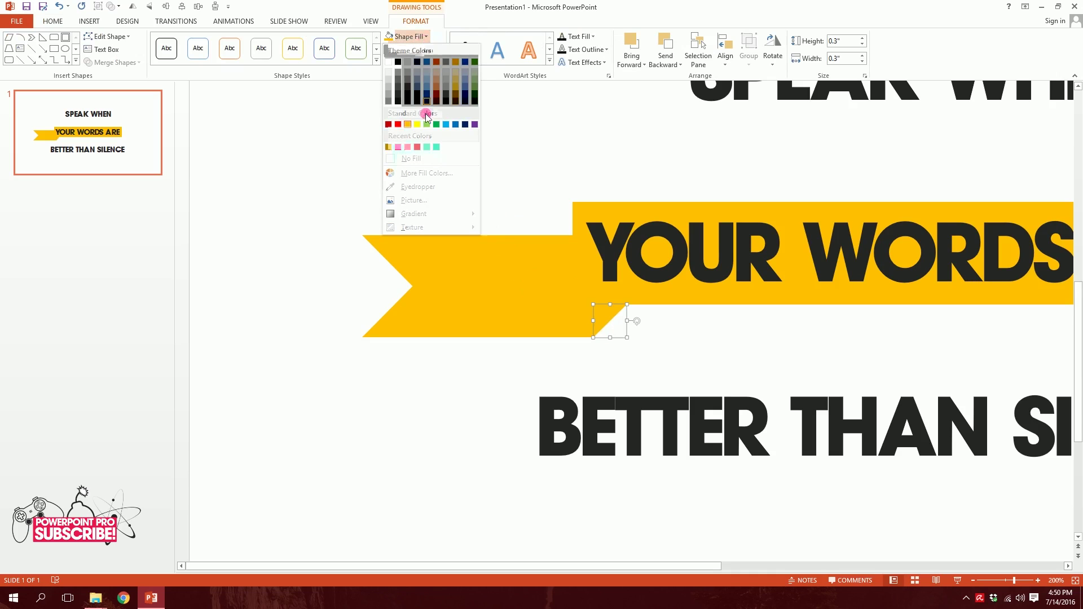
pyautogui.click(397, 172)
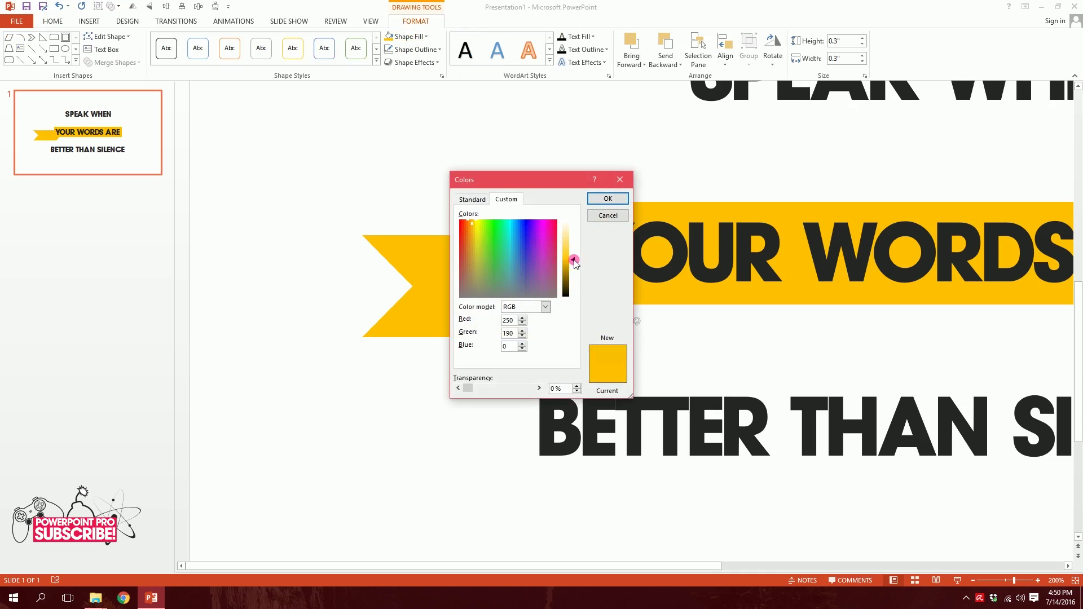
pyautogui.moveTo(574, 263); pyautogui.dragTo(574, 267)
pyautogui.click(607, 199)
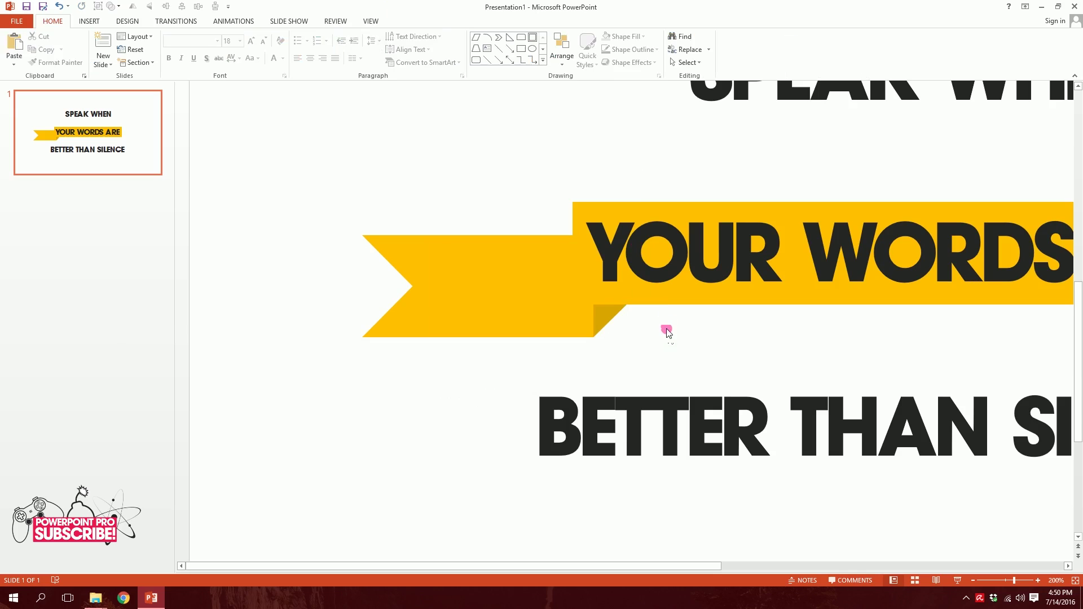
# - Flip the fold triangle horizontally and nudge the ribbon tail to the right
pyautogui.doubleClick(607, 326)
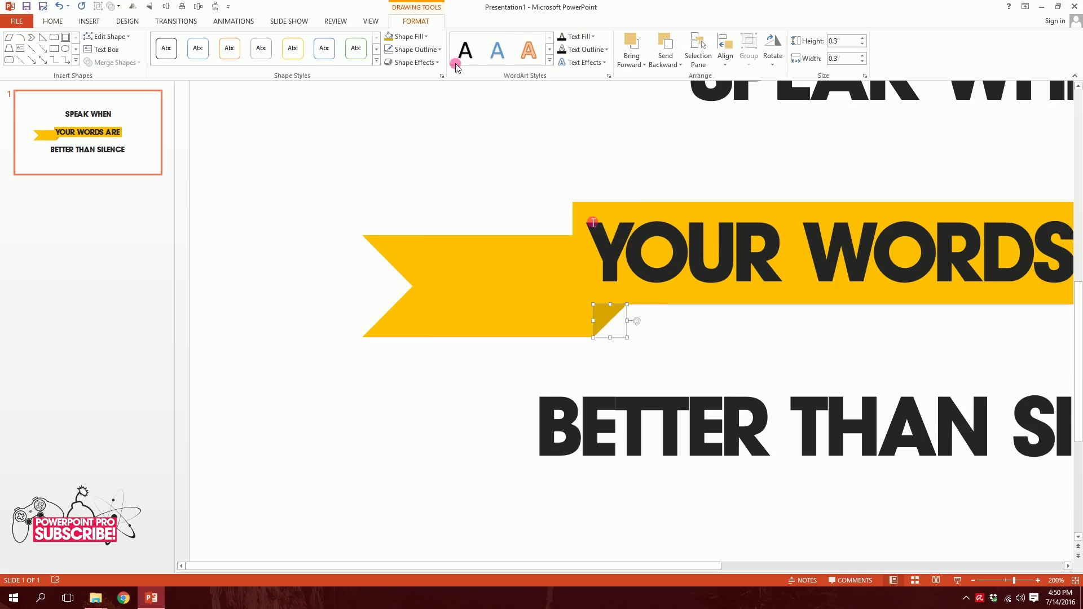
pyautogui.click(773, 50)
pyautogui.click(801, 116)
pyautogui.click(555, 322)
pyautogui.moveTo(478, 315); pyautogui.dragTo(510, 314)
pyautogui.click(389, 235)
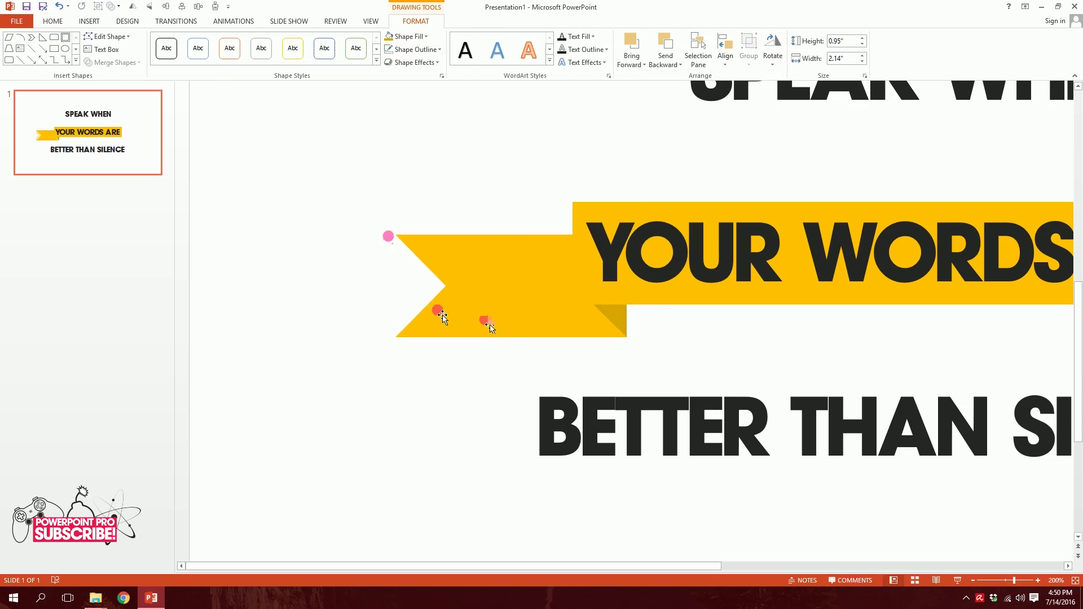
pyautogui.keyDown('ctrl'); pyautogui.scroll(-5, 626, 268); pyautogui.keyUp('ctrl')
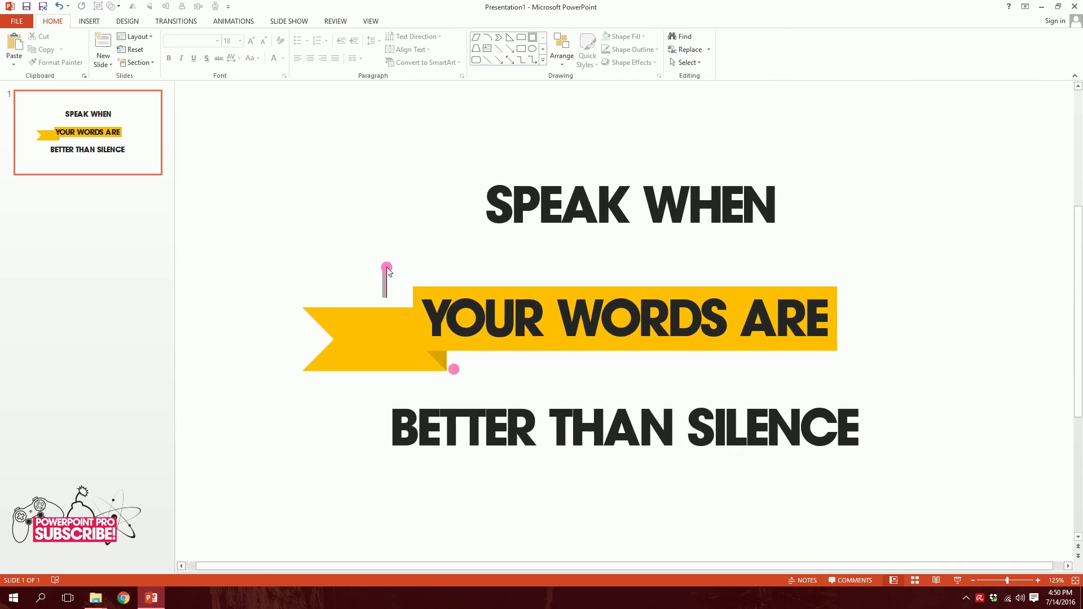
pyautogui.keyDown('ctrl'); pyautogui.scroll(-2, 427, 331); pyautogui.keyUp('ctrl')
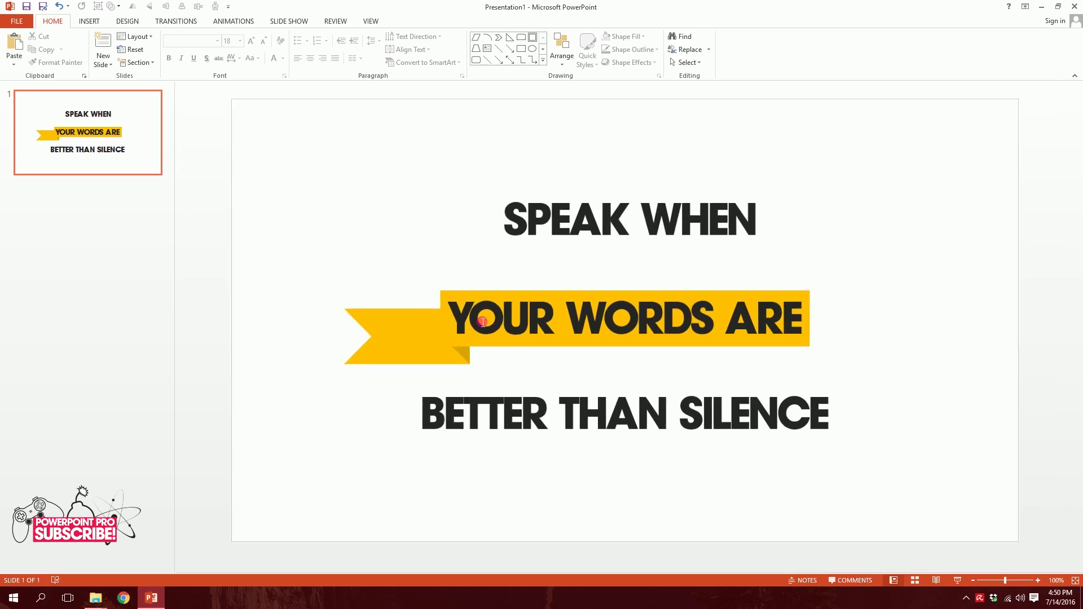
# - Select both left ribbon-end shapes and copy them to the banner's right end
pyautogui.moveTo(295, 255); pyautogui.dragTo(503, 416)
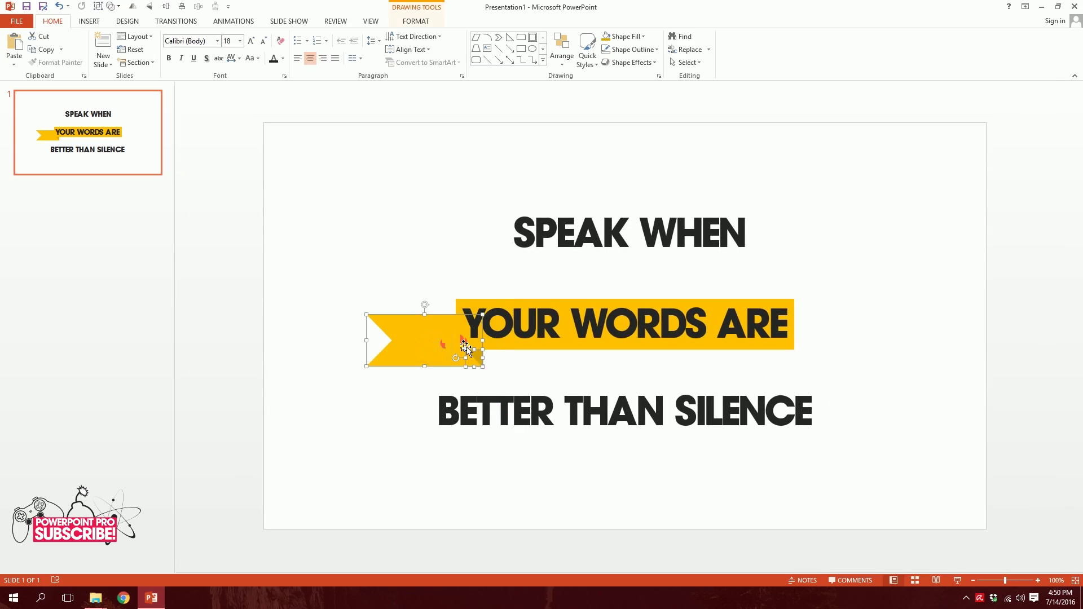
pyautogui.rightClick(415, 348)
pyautogui.moveTo(451, 414)
pyautogui.click(515, 414)
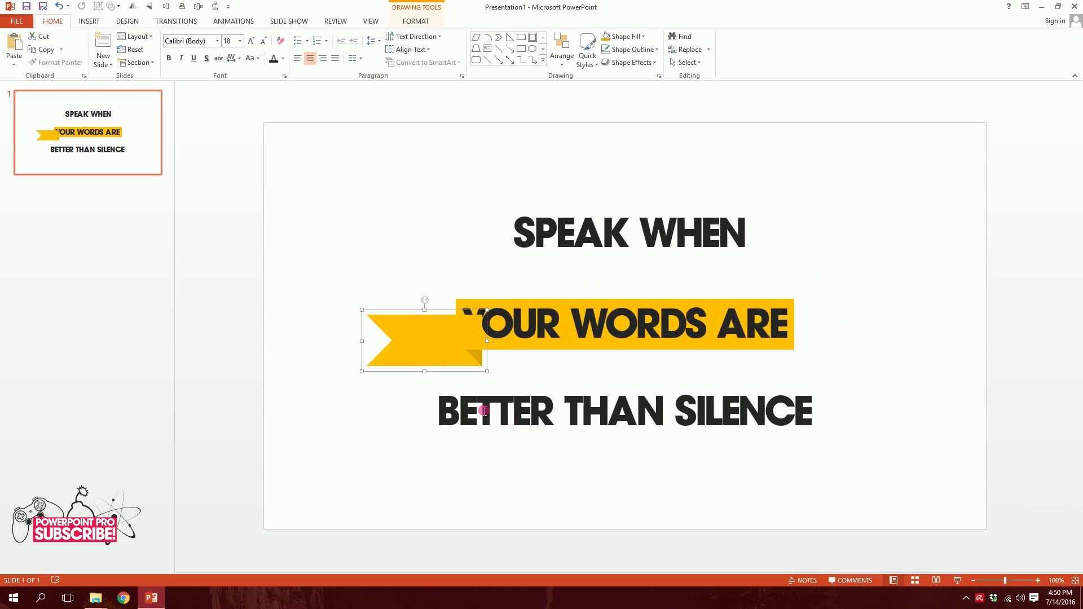
pyautogui.hotkey('ctrl', 'z')
pyautogui.moveTo(315, 261); pyautogui.dragTo(531, 411)
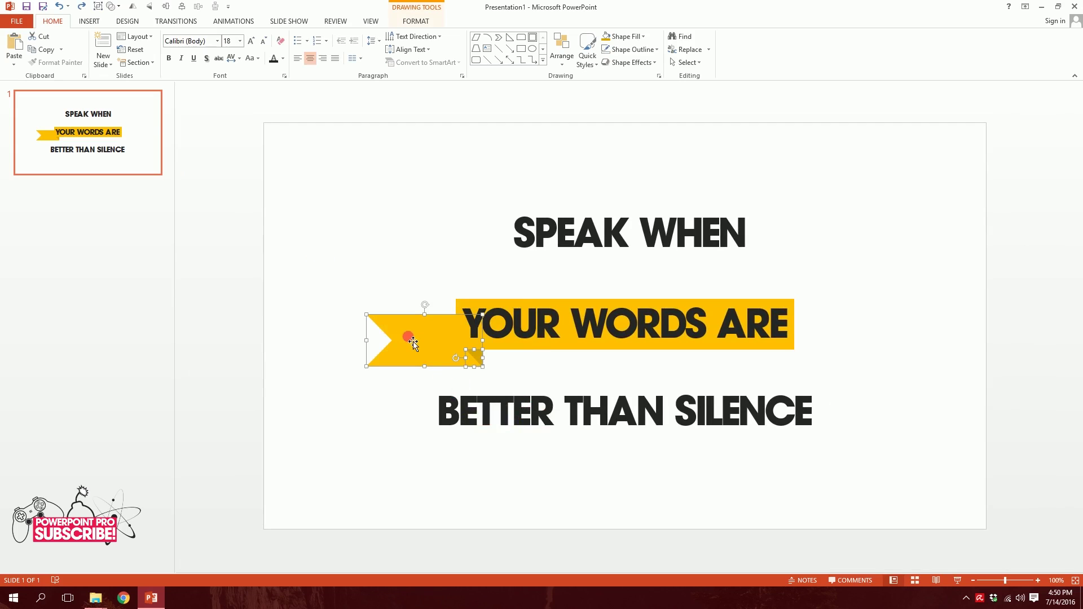
pyautogui.moveTo(421, 349); pyautogui.dragTo(867, 352)
# - Group the copied ribbon end, flip it horizontally, and set it against the banner's right side
pyautogui.rightClick(867, 352)
pyautogui.moveTo(892, 411)
pyautogui.click(962, 412)
pyautogui.click(415, 20)
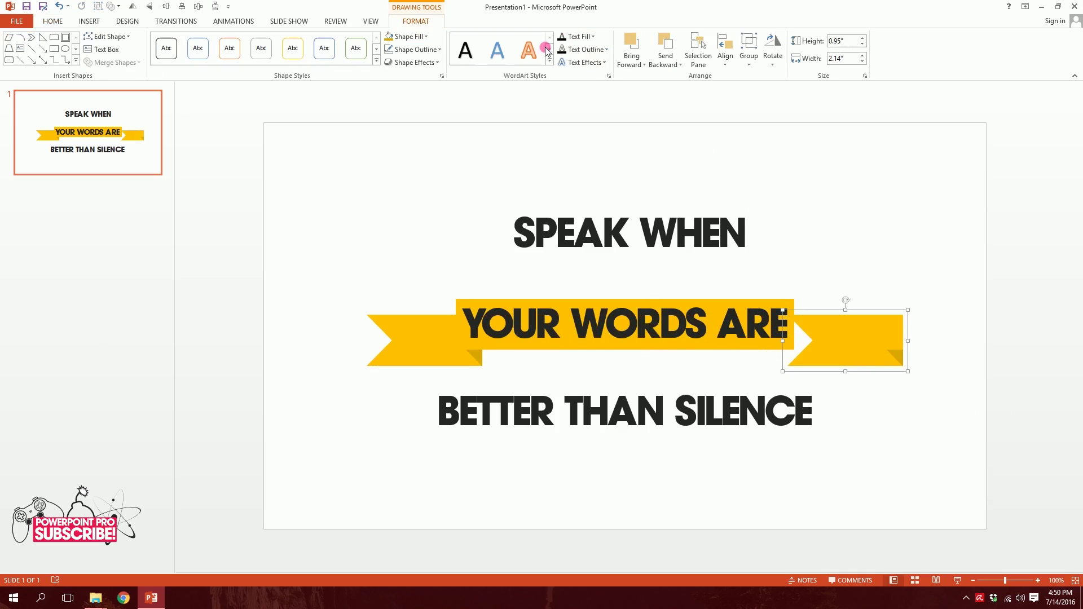
pyautogui.click(772, 50)
pyautogui.click(815, 117)
pyautogui.moveTo(890, 363); pyautogui.dragTo(878, 361)
# - Send the right ribbon end behind the banner and ungroup it into separate shapes
pyautogui.rightClick(843, 354)
pyautogui.click(871, 447)
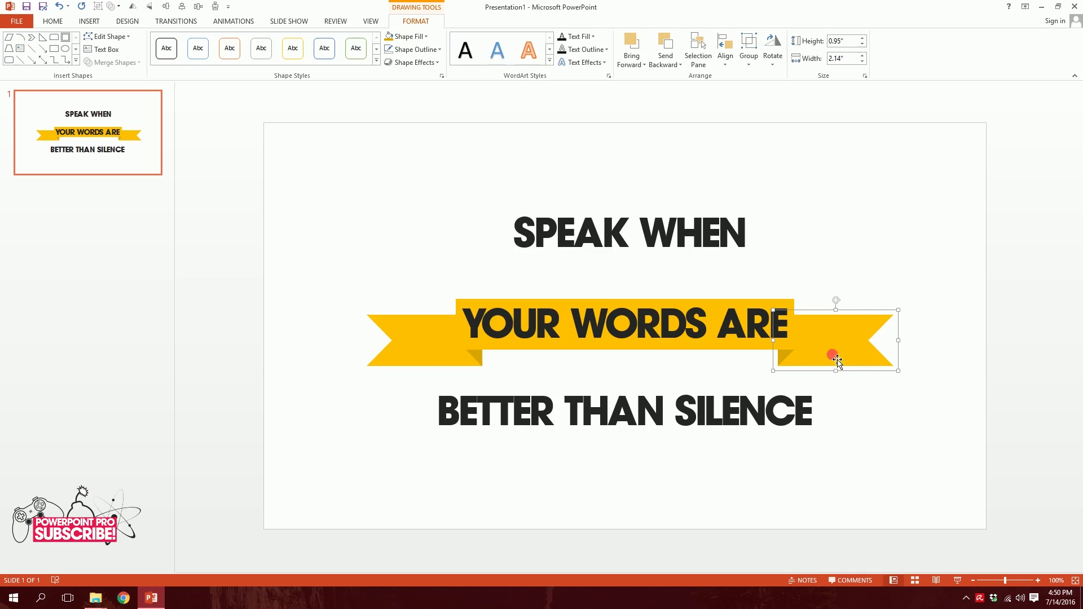
pyautogui.rightClick(837, 361)
pyautogui.moveTo(880, 422)
pyautogui.click(945, 448)
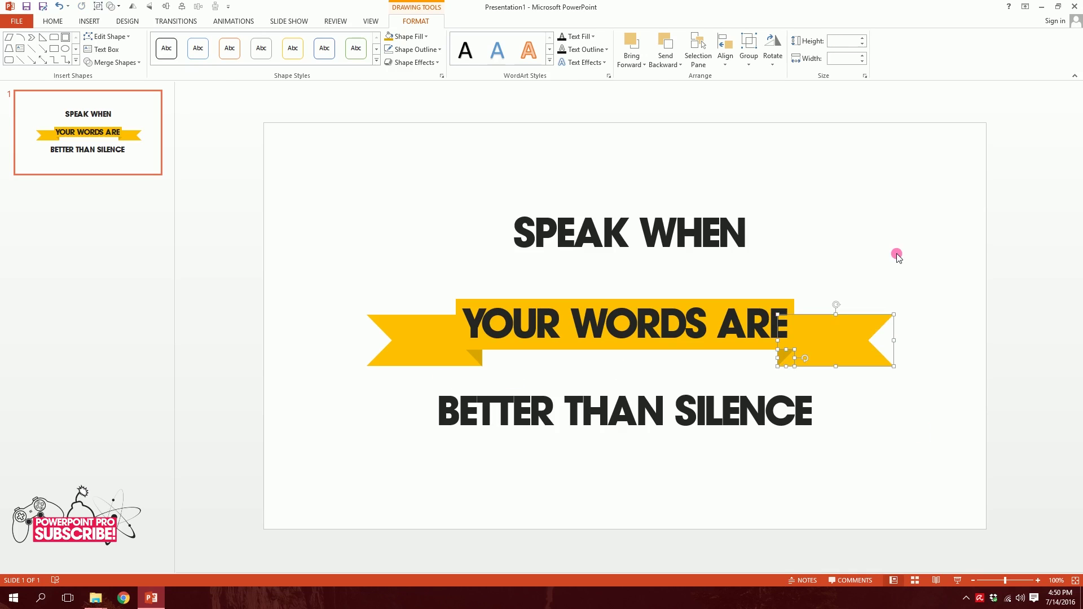
pyautogui.click(898, 256)
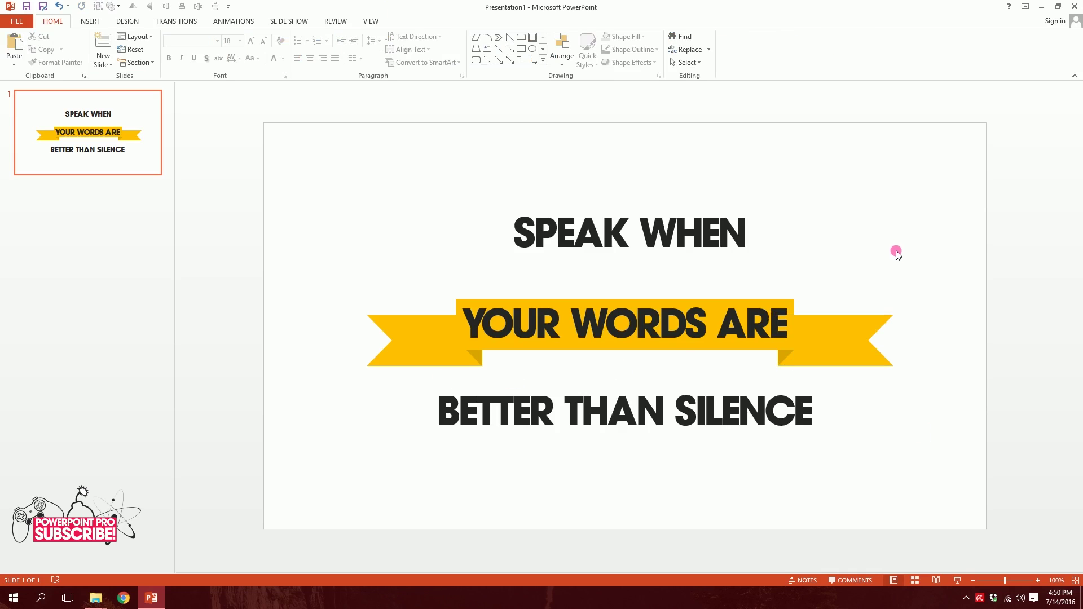
pyautogui.click(89, 20)
# - Draw a tall rectangle over the slide centre and fill it near-black
pyautogui.click(192, 56)
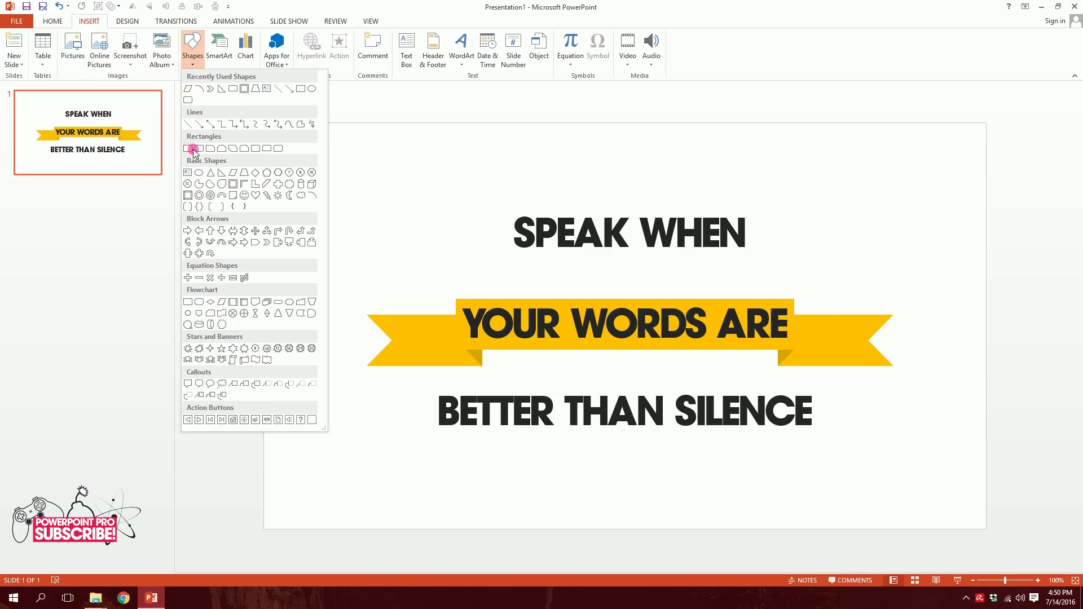
pyautogui.click(193, 149)
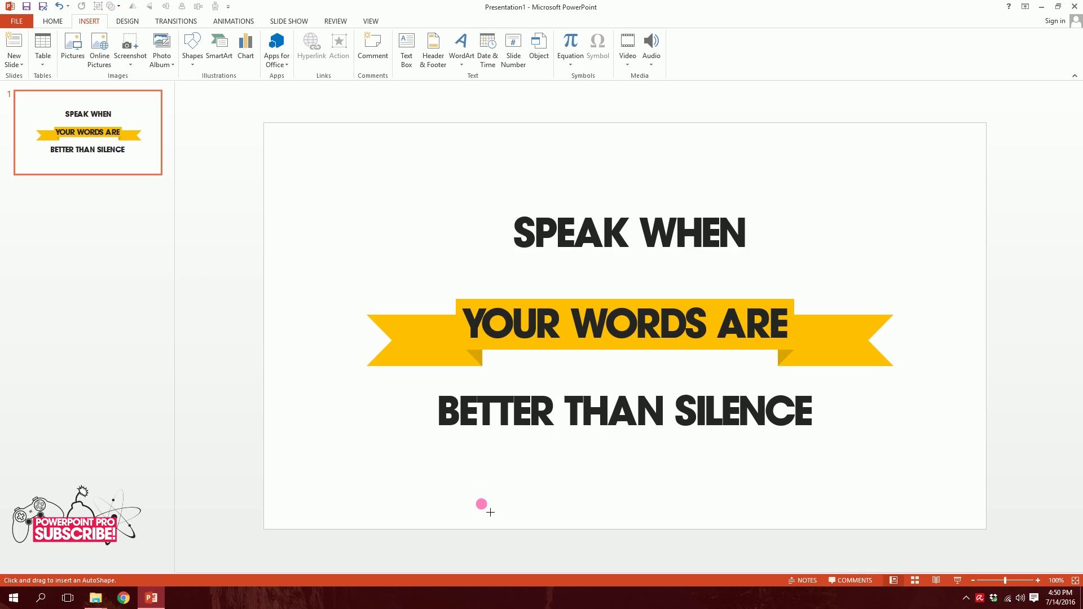
pyautogui.moveTo(474, 534); pyautogui.dragTo(786, 122)
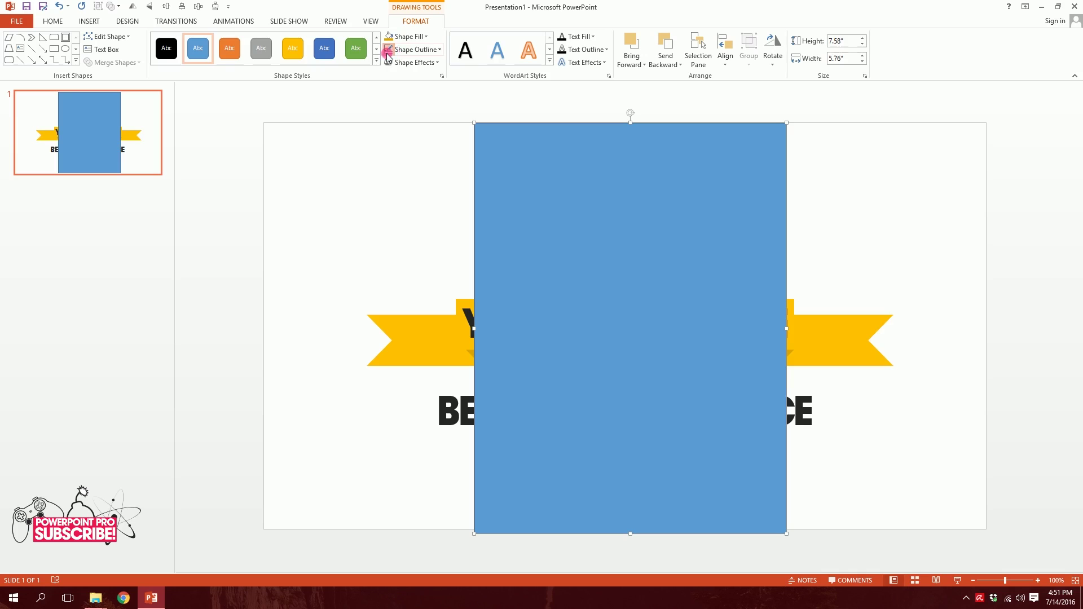
pyautogui.click(407, 36)
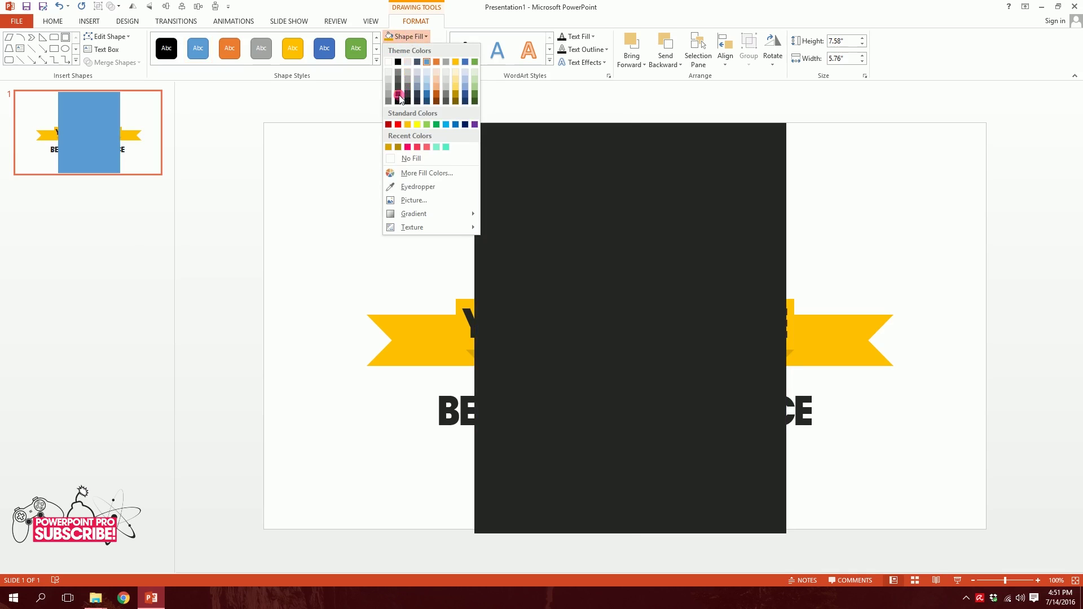
pyautogui.click(398, 100)
pyautogui.click(822, 217)
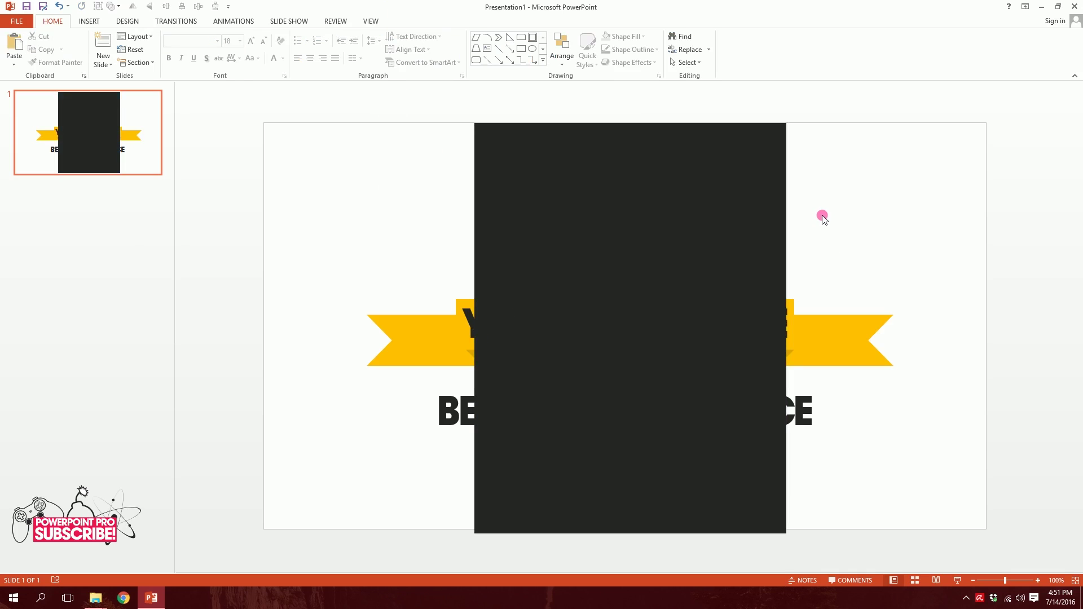
# - Reorder the ribbon ends and dark rectangle so the banner sits in front of the panel
pyautogui.click(391, 340)
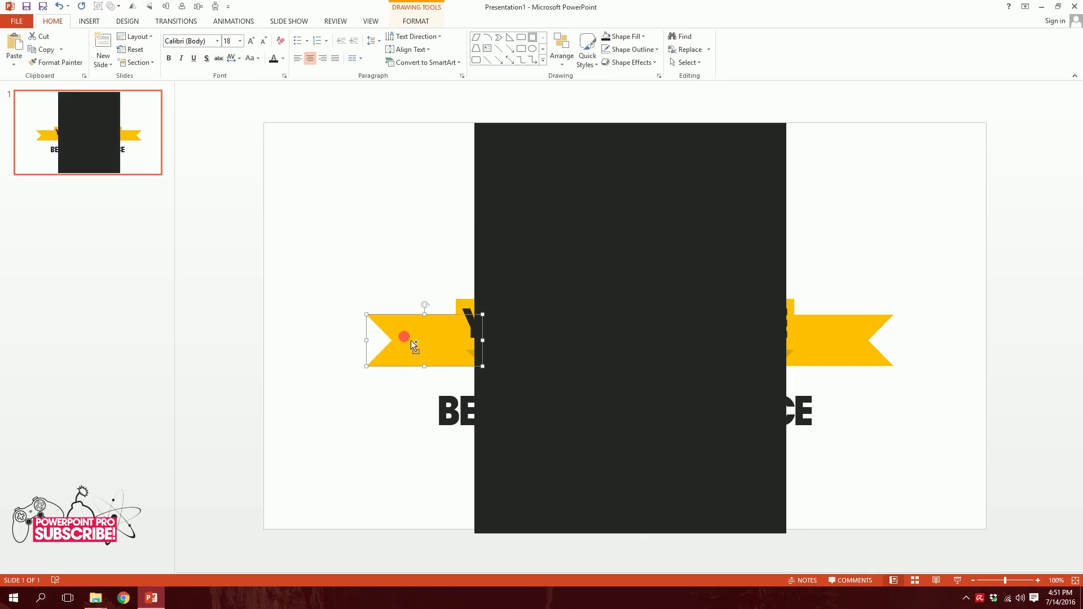
pyautogui.keyDown('shift'); pyautogui.click(621, 181); pyautogui.keyUp('shift')
pyautogui.keyDown('shift'); pyautogui.click(844, 331); pyautogui.keyUp('shift')
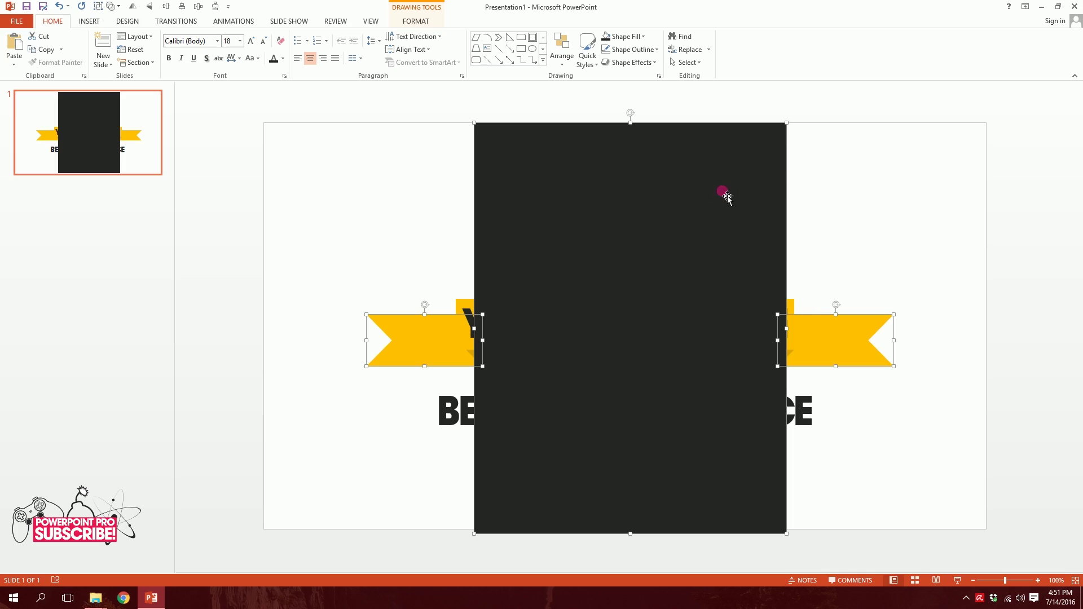
pyautogui.rightClick(720, 191)
pyautogui.click(770, 294)
# - Send both fold triangles and both banner ends behind the dark panel
pyautogui.click(871, 220)
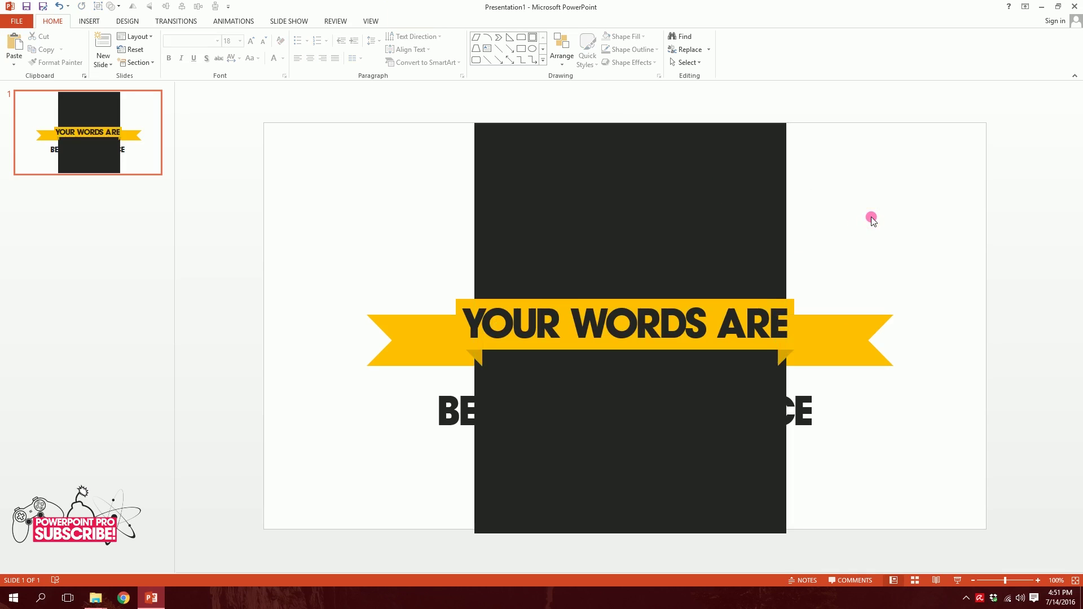
pyautogui.click(479, 361)
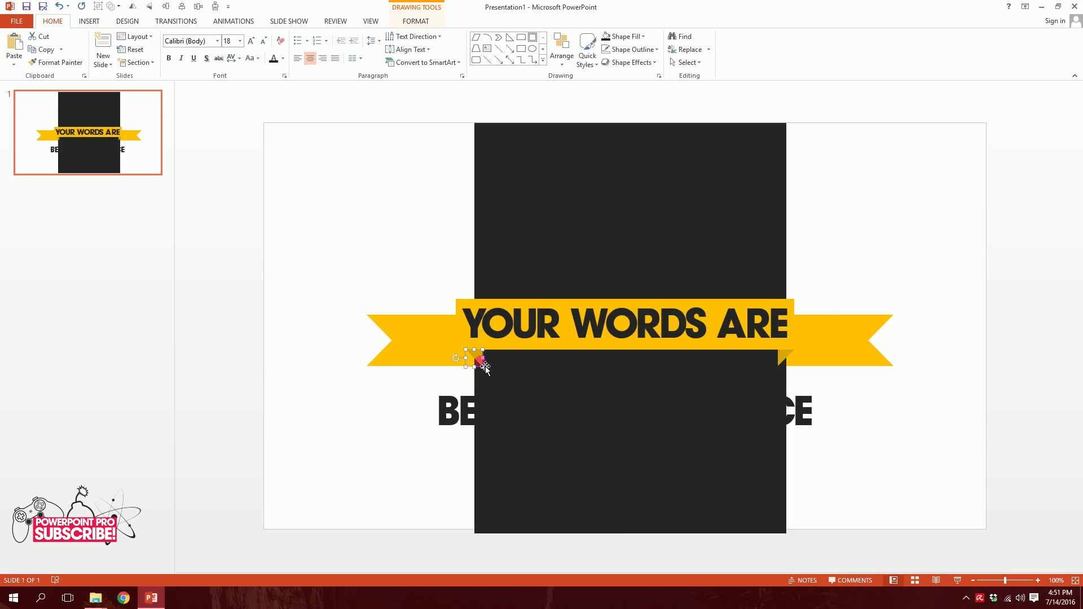
pyautogui.keyDown('shift'); pyautogui.click(787, 357); pyautogui.keyUp('shift')
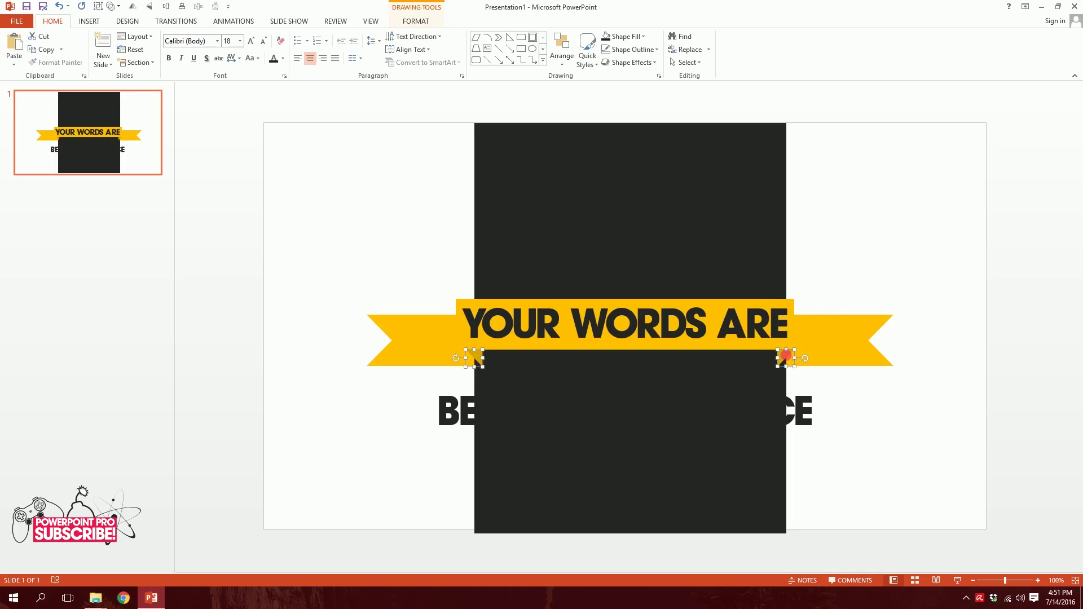
pyautogui.keyDown('shift'); pyautogui.click(860, 351); pyautogui.keyUp('shift')
pyautogui.keyDown('shift'); pyautogui.click(414, 350); pyautogui.keyUp('shift')
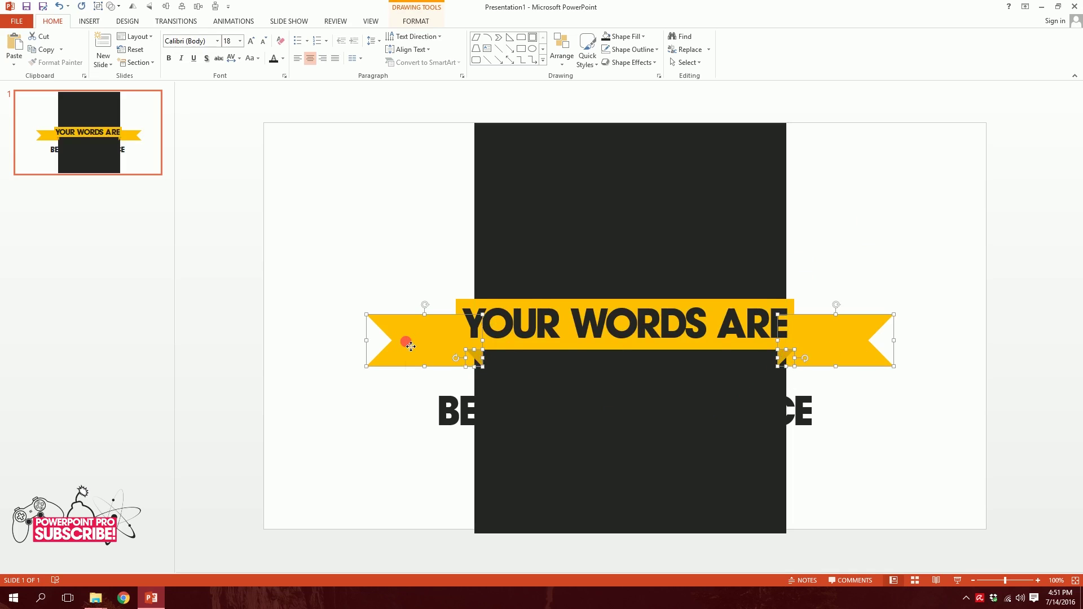
pyautogui.rightClick(411, 346)
pyautogui.click(446, 438)
pyautogui.click(347, 382)
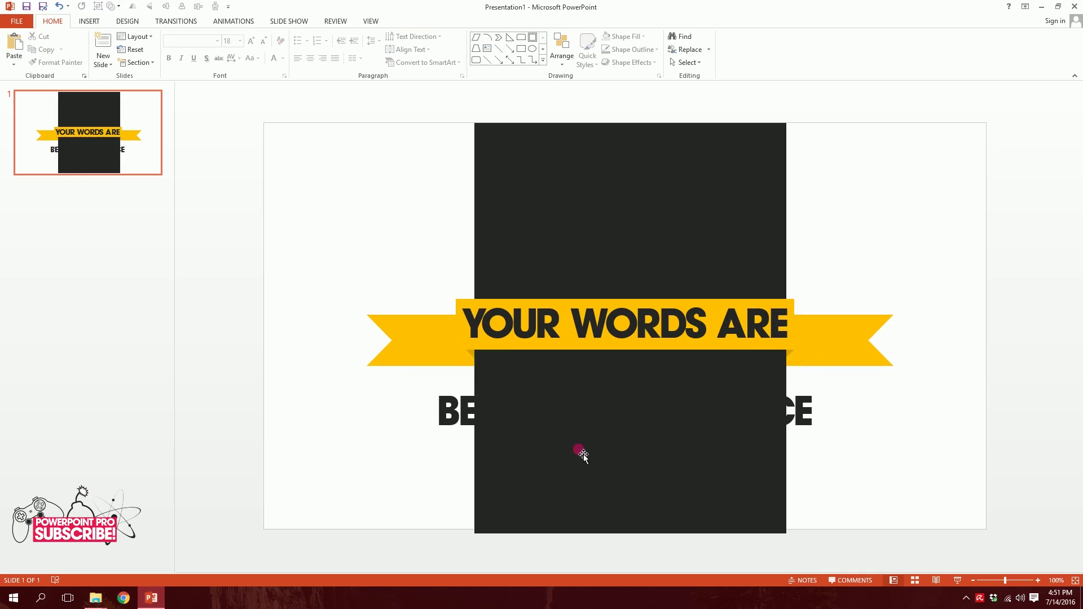
# - Make the SPEAK WHEN and BETTER THAN SILENCE text white
pyautogui.click(627, 407)
pyautogui.click(861, 266)
pyautogui.click(781, 251)
pyautogui.moveTo(909, 184); pyautogui.dragTo(364, 306)
pyautogui.rightClick(729, 213)
pyautogui.click(782, 321)
pyautogui.keyDown('shift'); pyautogui.click(801, 388); pyautogui.keyUp('shift')
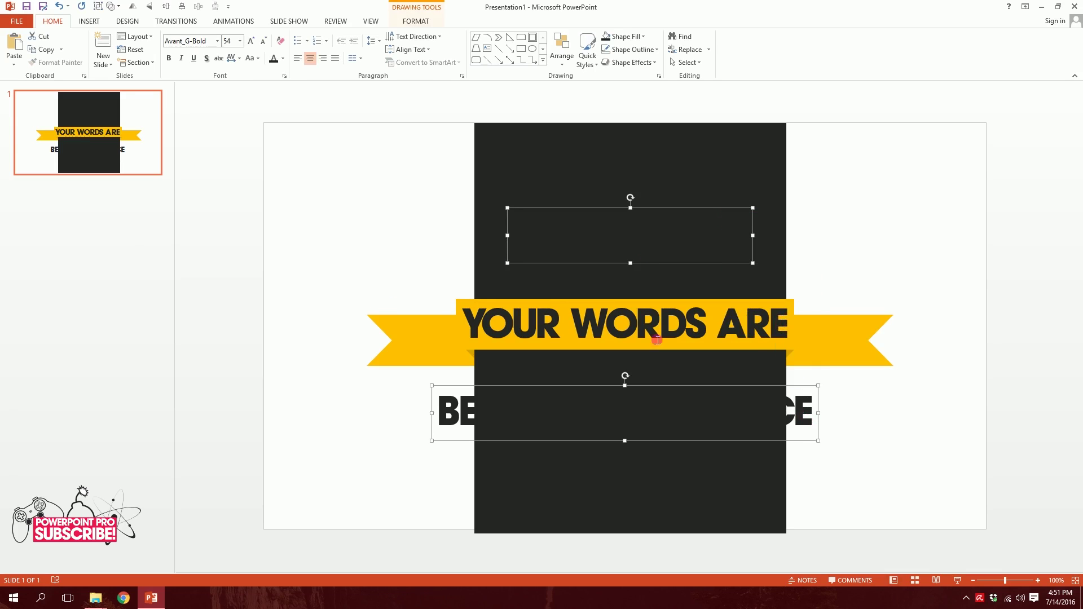
pyautogui.click(284, 59)
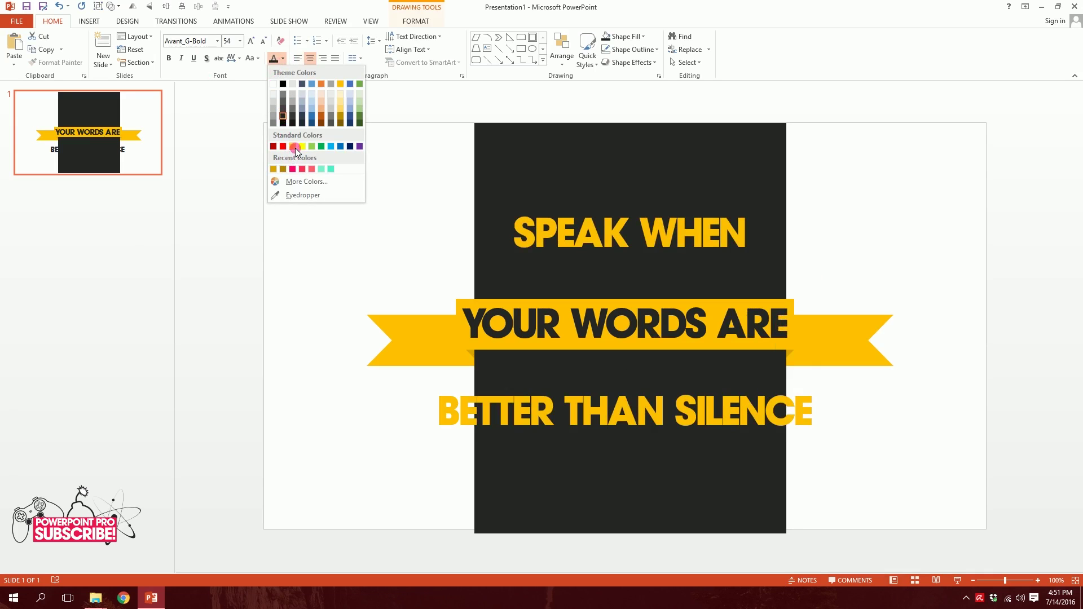
pyautogui.click(272, 85)
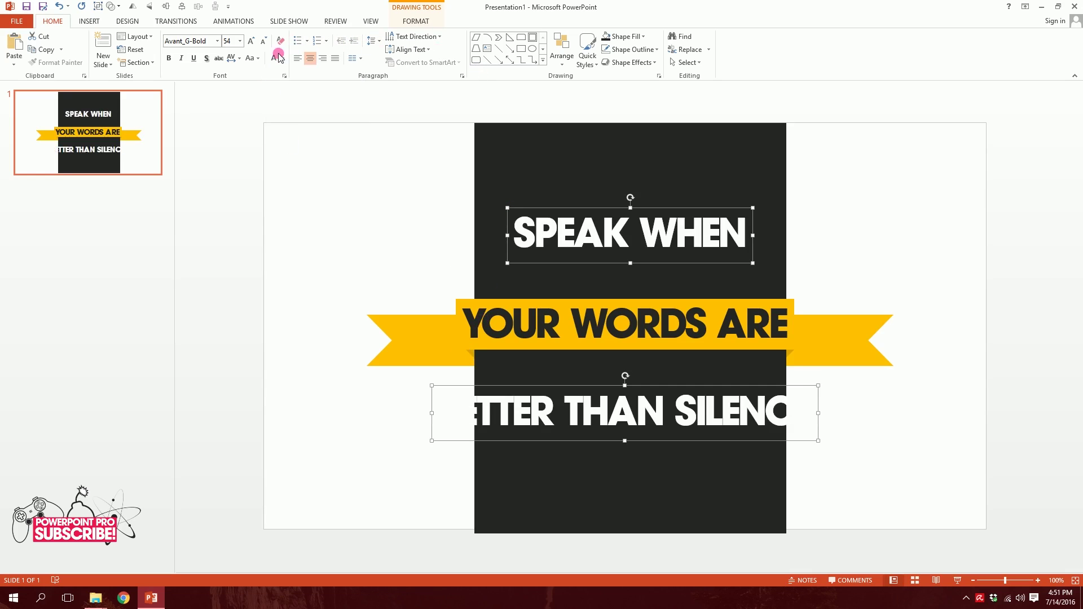
# - Enlarge the quote text to 60 pt, lower SPEAK WHEN, and shrink and raise BETTER THAN SILENCE
pyautogui.click(251, 41)
pyautogui.click(294, 165)
pyautogui.click(657, 234)
pyautogui.moveTo(689, 212); pyautogui.dragTo(693, 246)
pyautogui.tripleClick(658, 411)
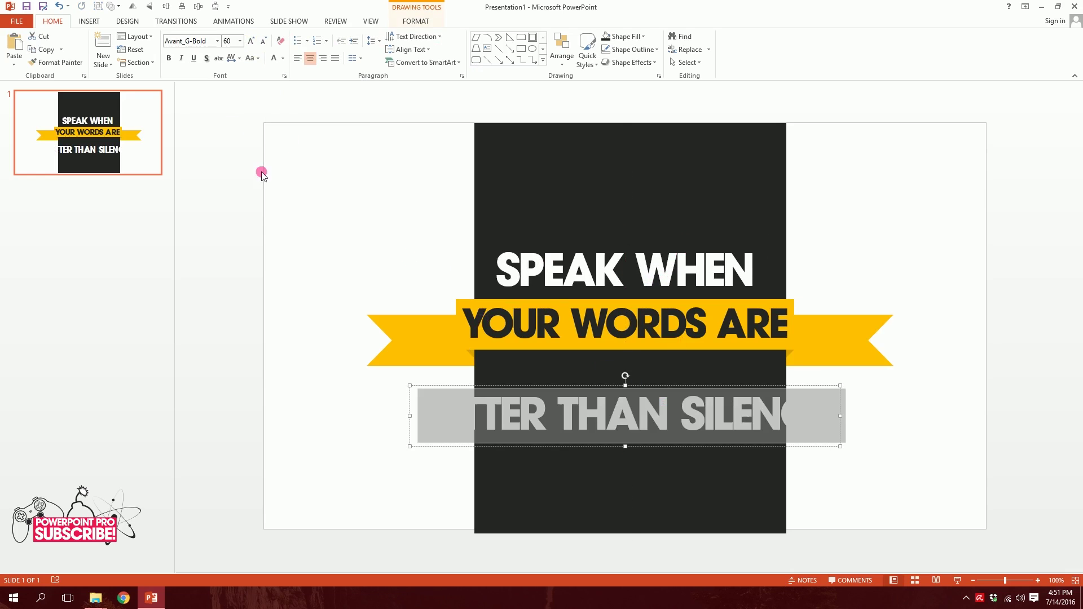
pyautogui.click(264, 41)
pyautogui.click(264, 41)
pyautogui.click(264, 41)
pyautogui.click(264, 41)
pyautogui.click(264, 42)
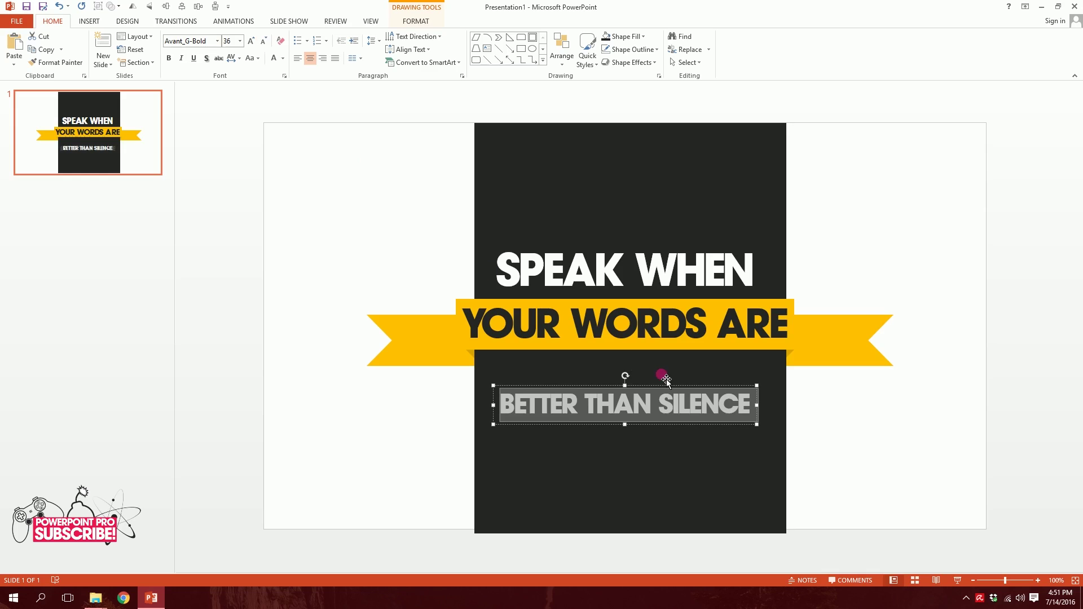
pyautogui.moveTo(670, 392); pyautogui.dragTo(668, 364)
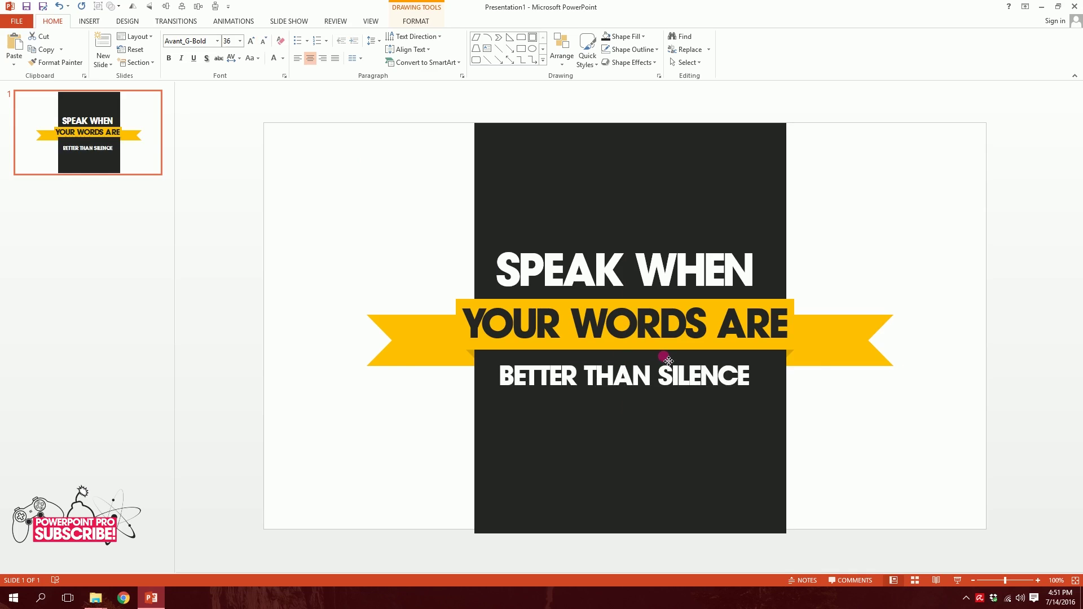
# - Enlarge BETTER THAN SILENCE from 36 to 40 pt and nudge it under the banner
pyautogui.click(645, 392)
pyautogui.tripleClick(646, 392)
pyautogui.click(251, 41)
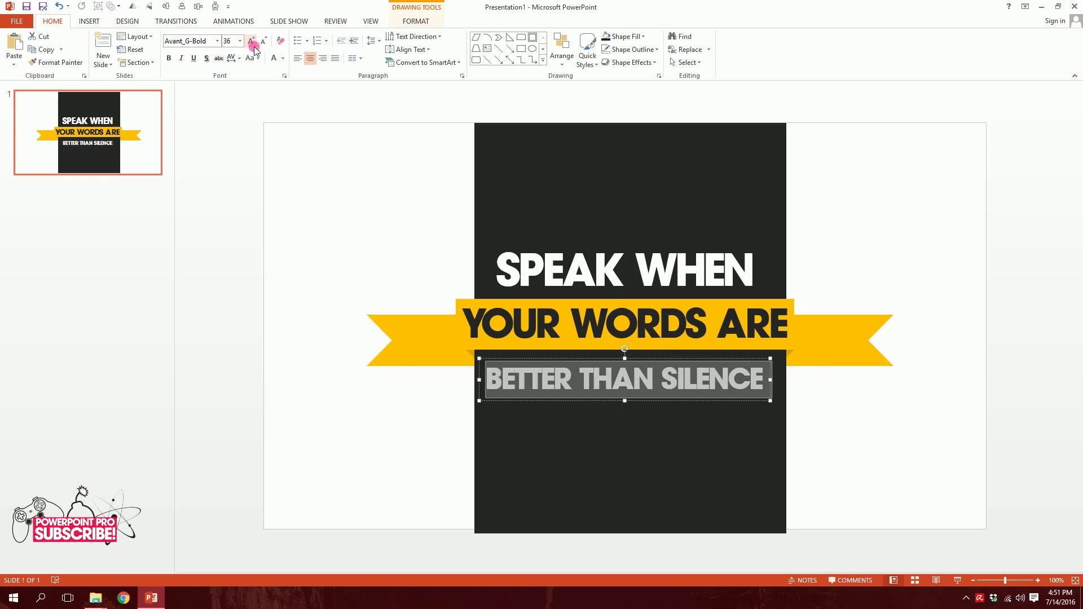
pyautogui.moveTo(693, 366); pyautogui.dragTo(698, 358)
pyautogui.click(812, 227)
pyautogui.click(640, 266)
pyautogui.click(654, 244)
pyautogui.click(404, 208)
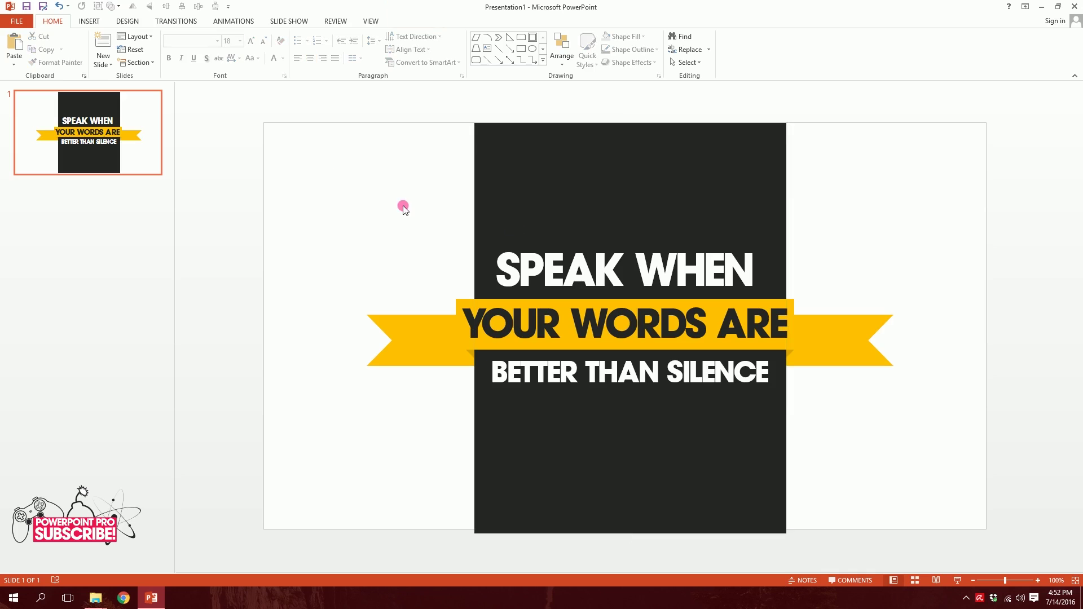
pyautogui.click(89, 21)
# - Draw a small diamond above SPEAK WHEN, fill it recent gold, and copy it below the quote
pyautogui.click(192, 48)
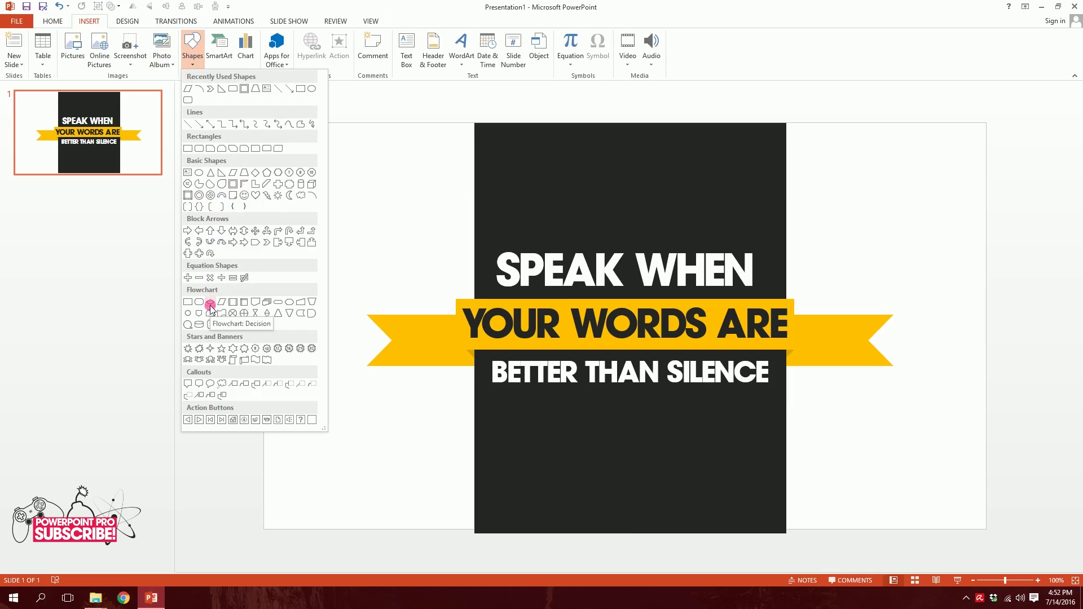
pyautogui.click(257, 170)
pyautogui.moveTo(594, 199)
pyautogui.mouseDown()
pyautogui.moveTo(652, 186)
pyautogui.moveTo(633, 206)
pyautogui.moveTo(634, 190)
pyautogui.mouseUp()
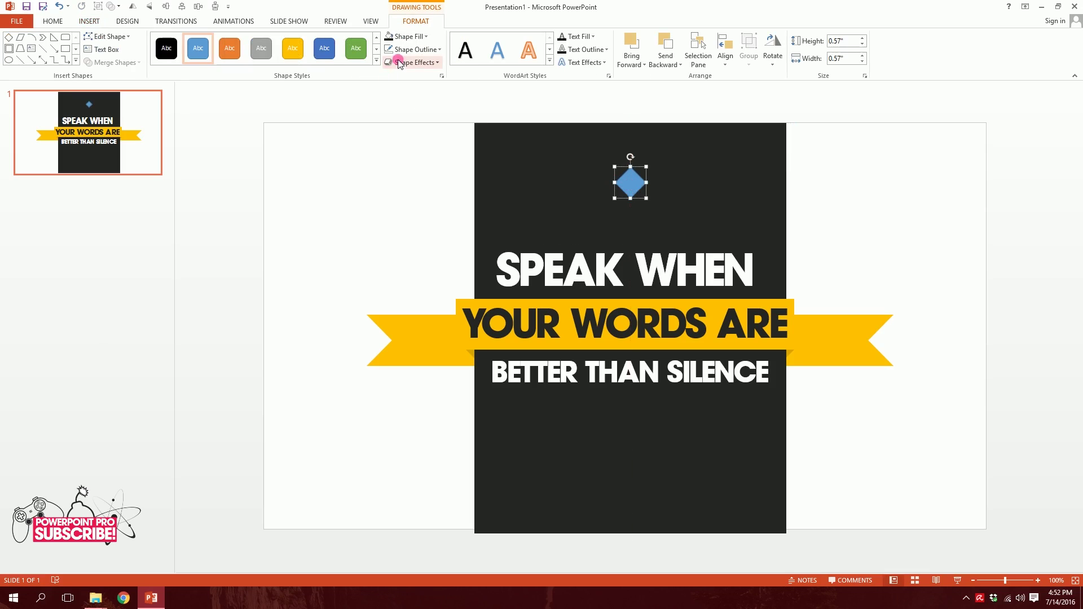
pyautogui.click(405, 36)
pyautogui.click(389, 147)
pyautogui.moveTo(639, 186); pyautogui.dragTo(645, 480)
pyautogui.click(821, 365)
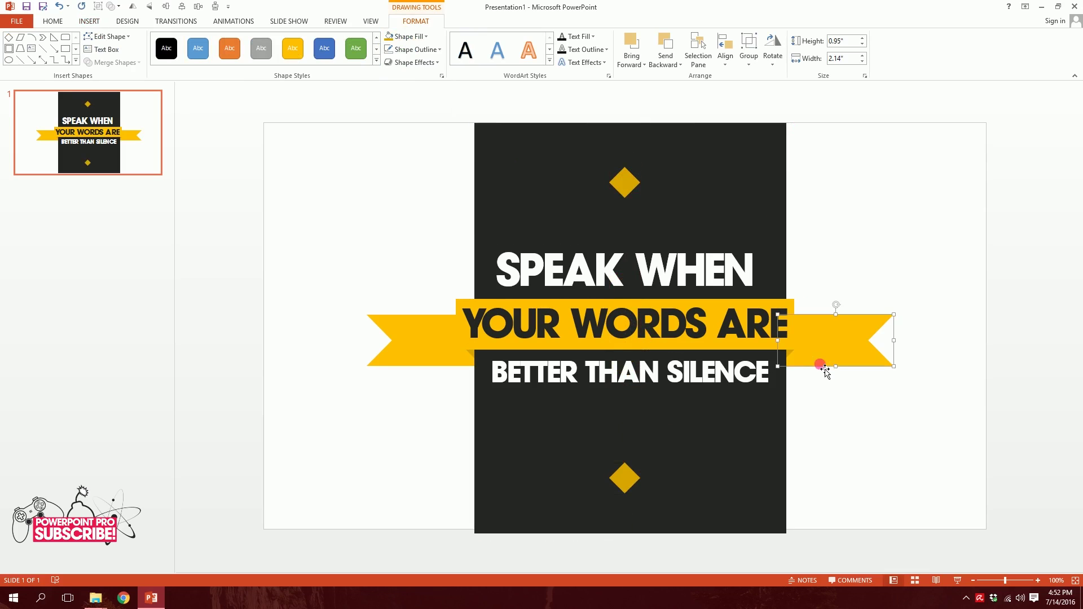
pyautogui.click(389, 234)
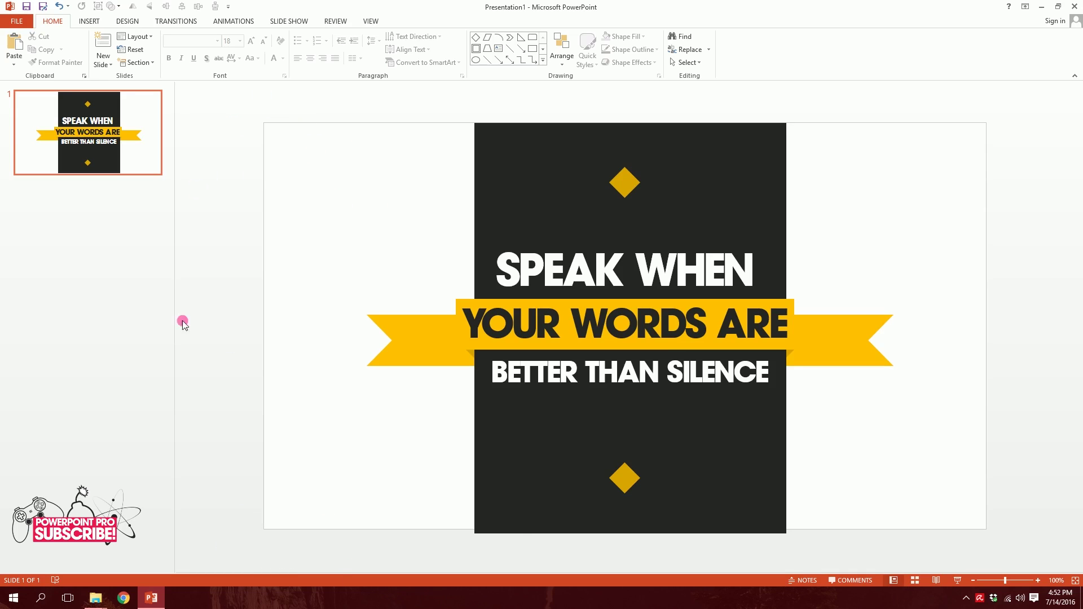
pyautogui.click(504, 221)
pyautogui.click(626, 482)
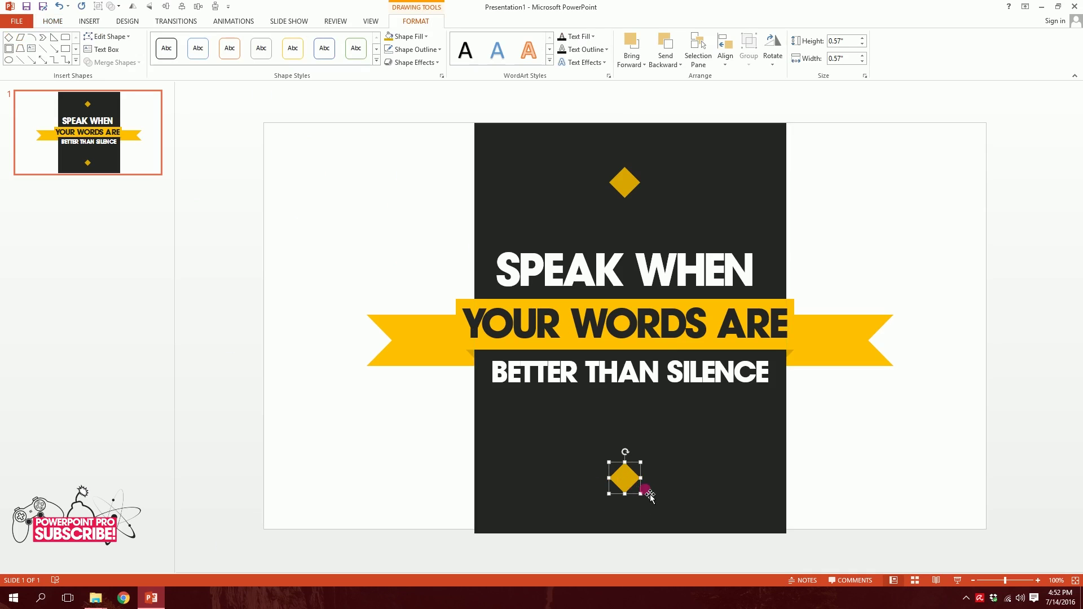
pyautogui.click(89, 21)
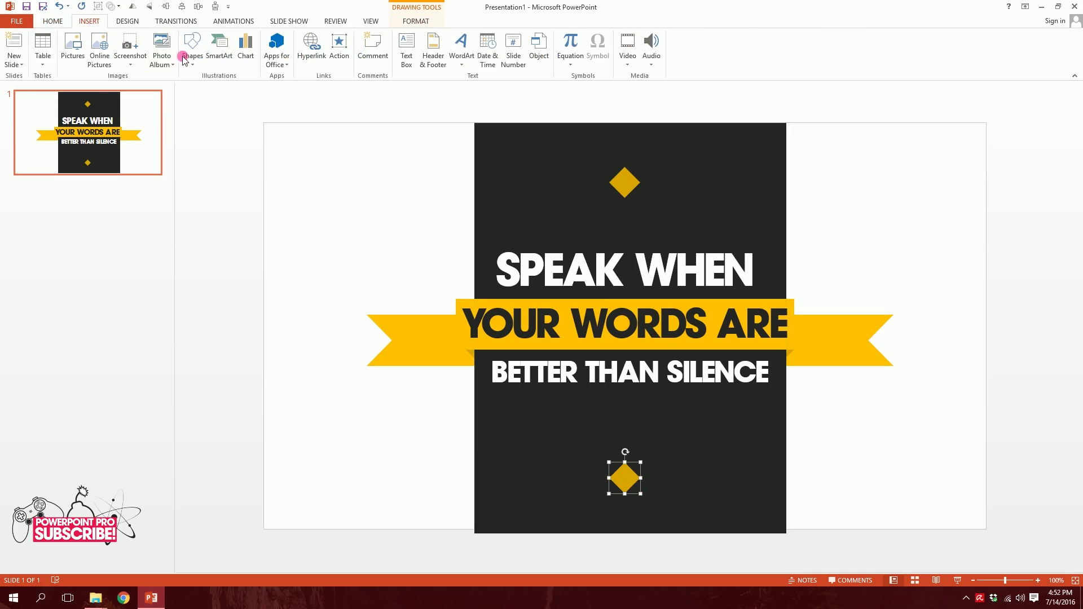
pyautogui.click(192, 47)
# - Draw a tall 7.5" × 0.64" bar along the slide's left edge, filled dark charcoal
pyautogui.click(188, 148)
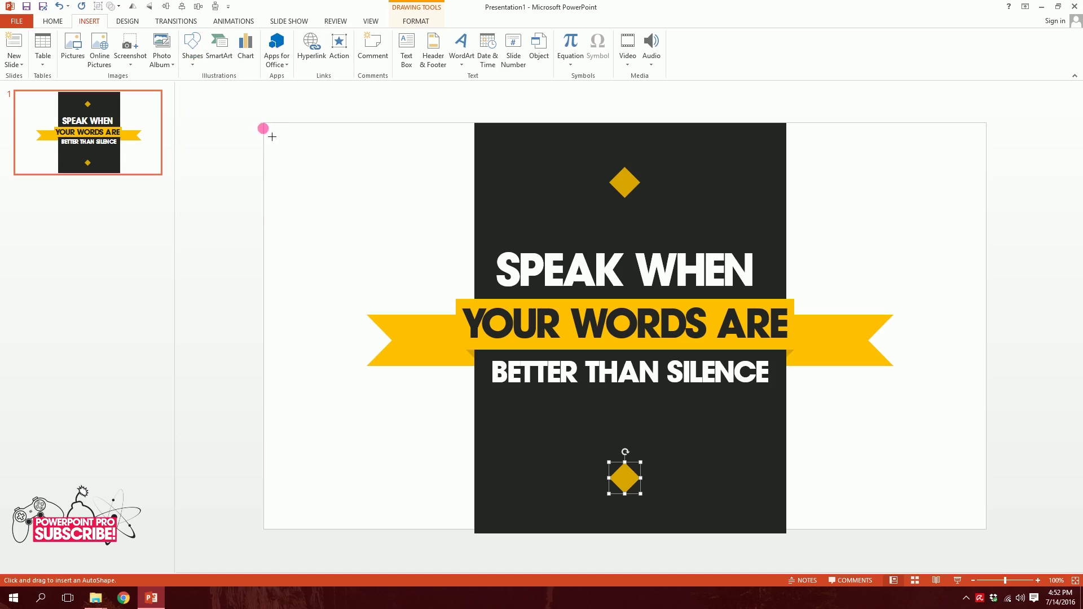
pyautogui.moveTo(285, 122); pyautogui.dragTo(320, 530)
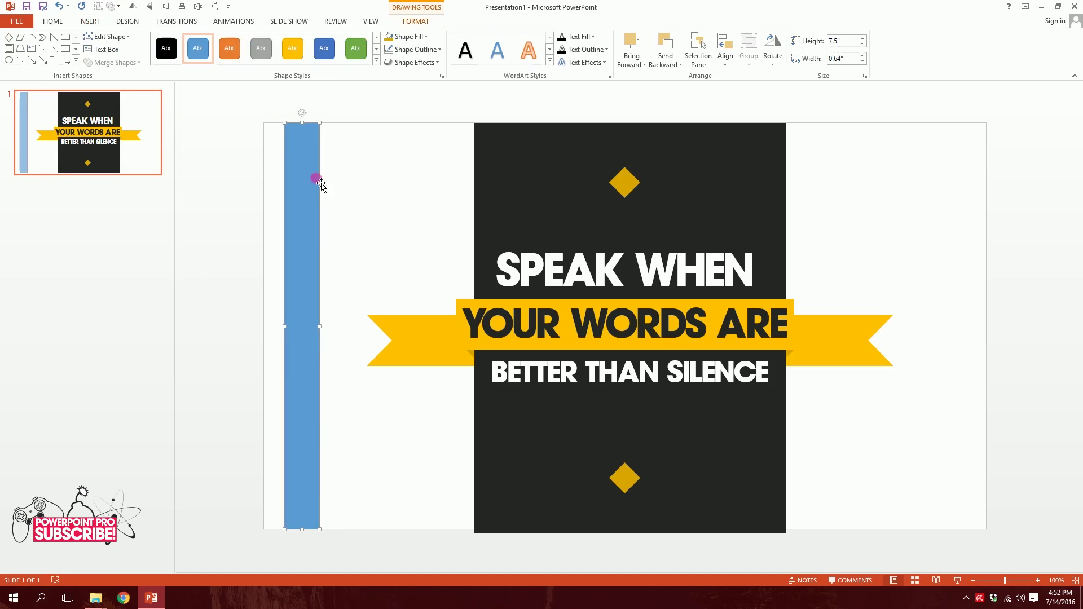
pyautogui.click(405, 36)
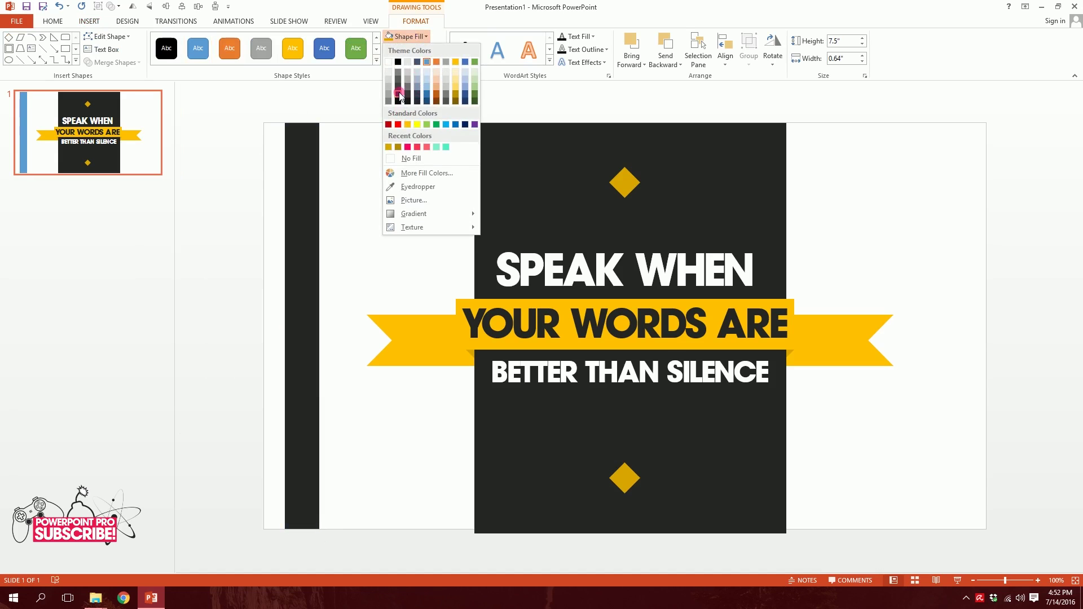
pyautogui.click(419, 97)
pyautogui.click(372, 152)
pyautogui.click(90, 21)
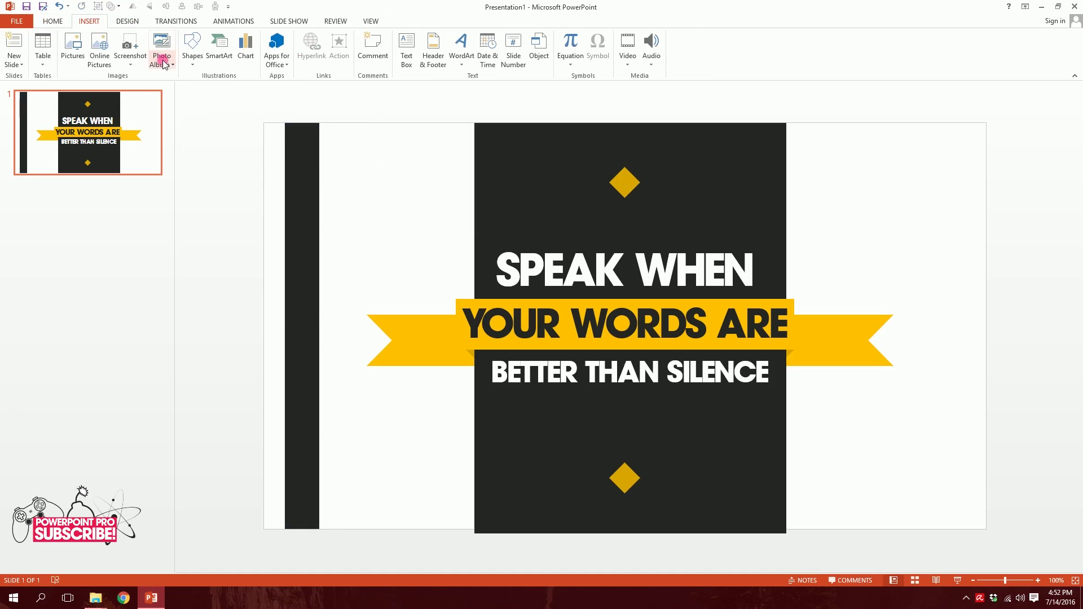
pyautogui.click(192, 46)
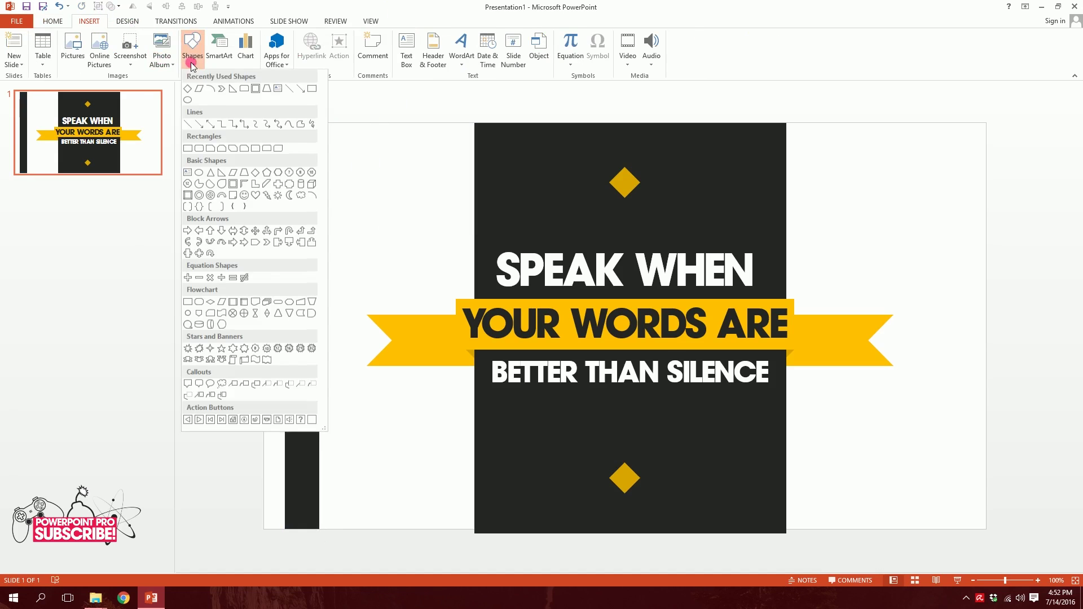
# - Draw a parallelogram, rotate it upright, and size it over the left bar's top
pyautogui.click(232, 175)
pyautogui.moveTo(248, 329); pyautogui.dragTo(528, 135)
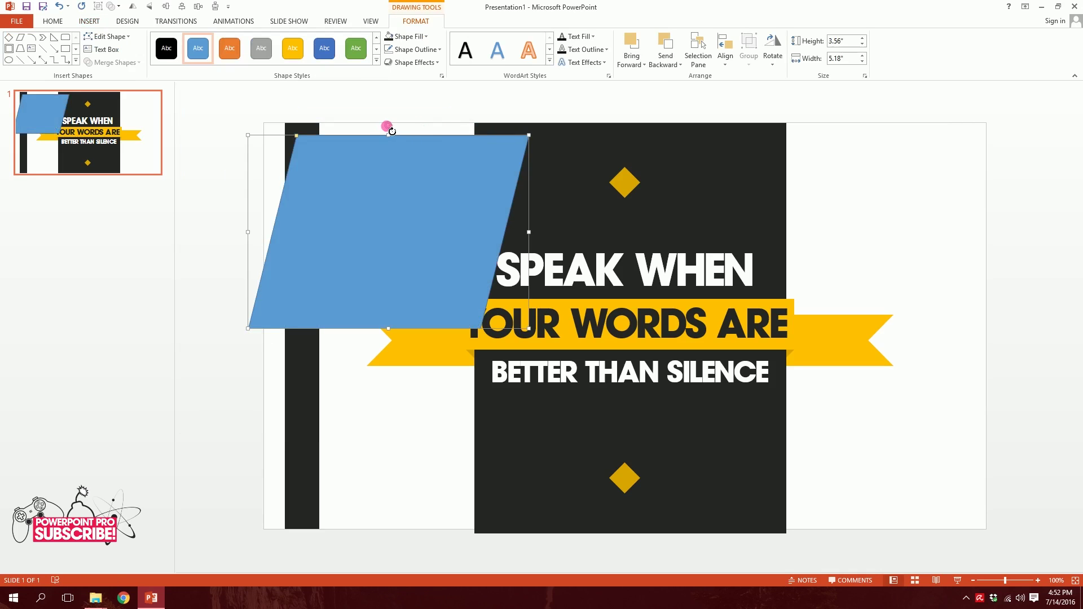
pyautogui.moveTo(392, 131); pyautogui.dragTo(265, 228)
pyautogui.moveTo(485, 372); pyautogui.dragTo(352, 270)
pyautogui.moveTo(334, 232); pyautogui.dragTo(315, 222)
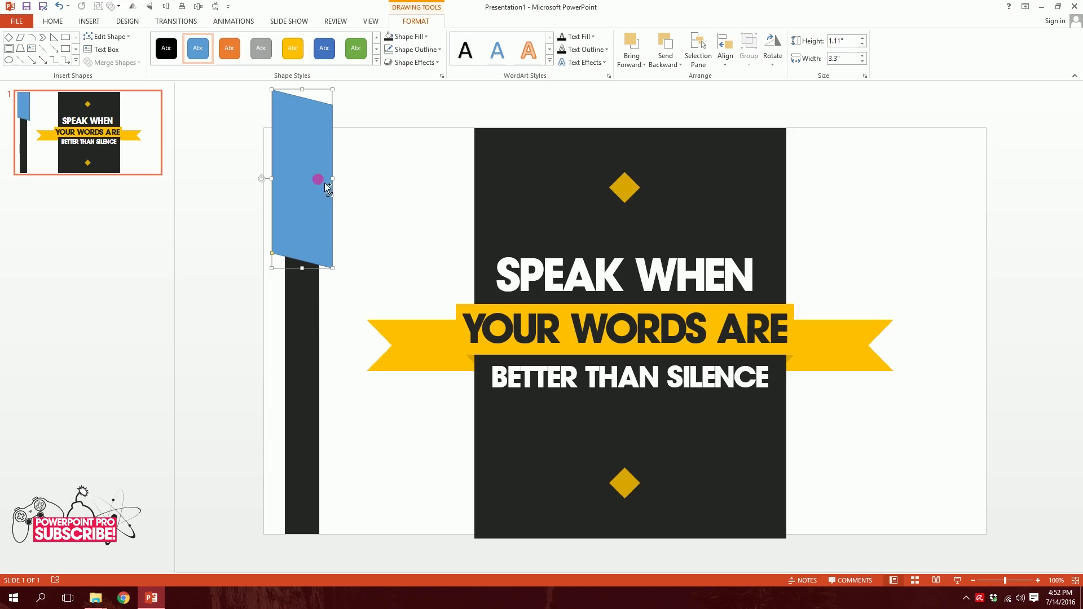
pyautogui.scroll(5, 310, 145)
pyautogui.moveTo(239, 276); pyautogui.dragTo(236, 209)
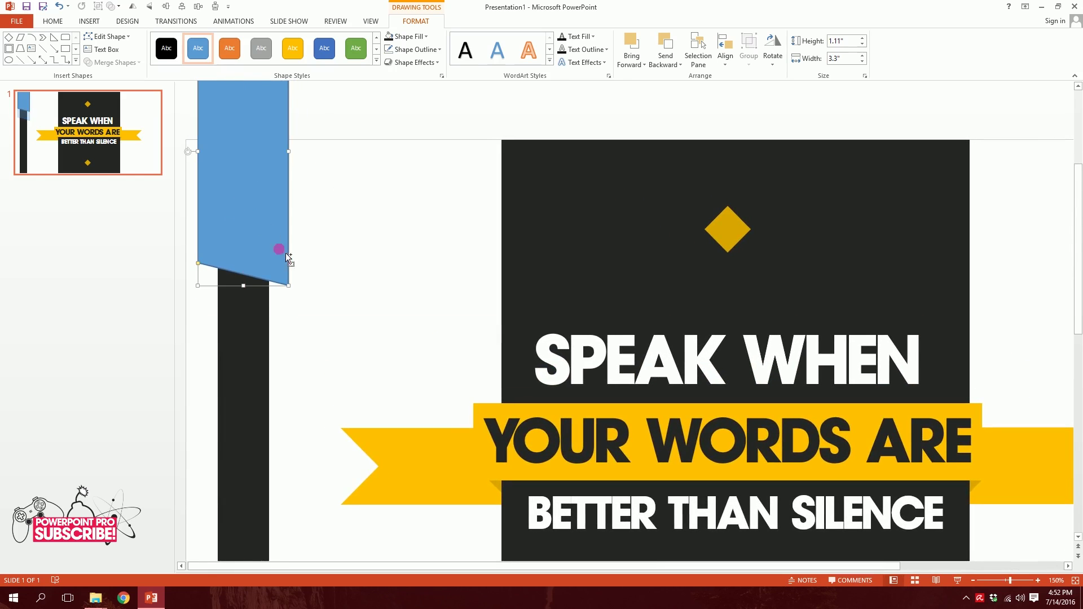
pyautogui.moveTo(291, 290); pyautogui.dragTo(283, 270)
pyautogui.moveTo(258, 191); pyautogui.dragTo(253, 236)
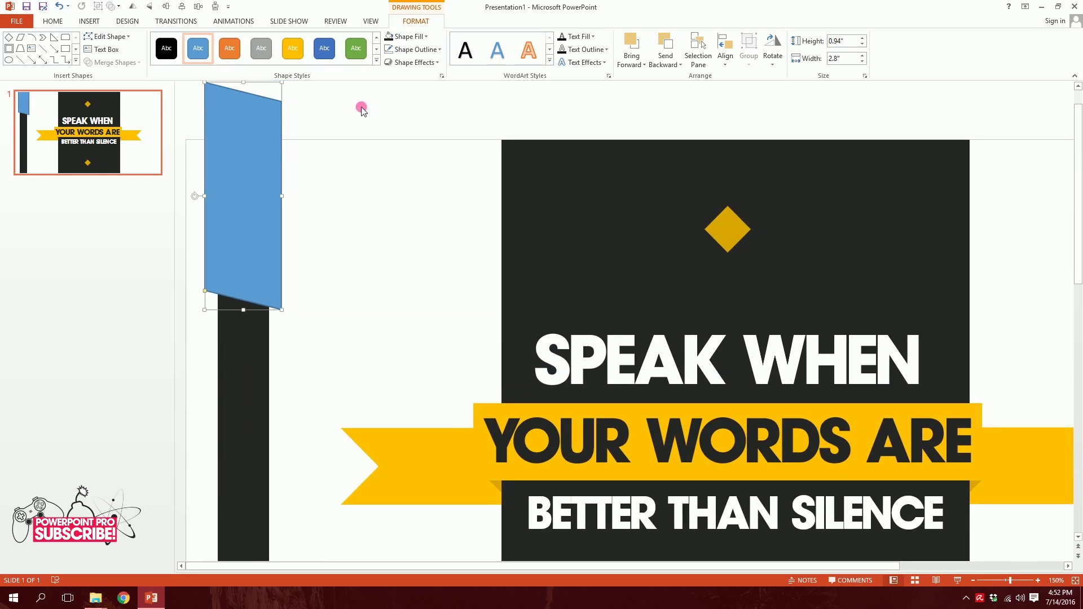
# - Fill the parallelogram bright yellow and add a flipped dark gold copy beside it
pyautogui.click(426, 36)
pyautogui.click(390, 144)
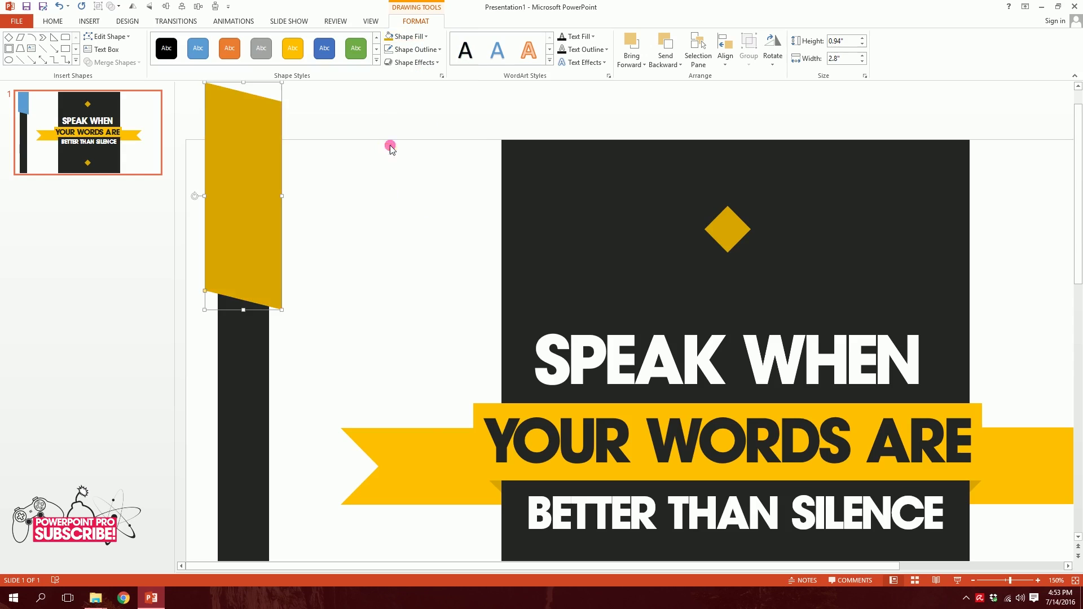
pyautogui.click(414, 38)
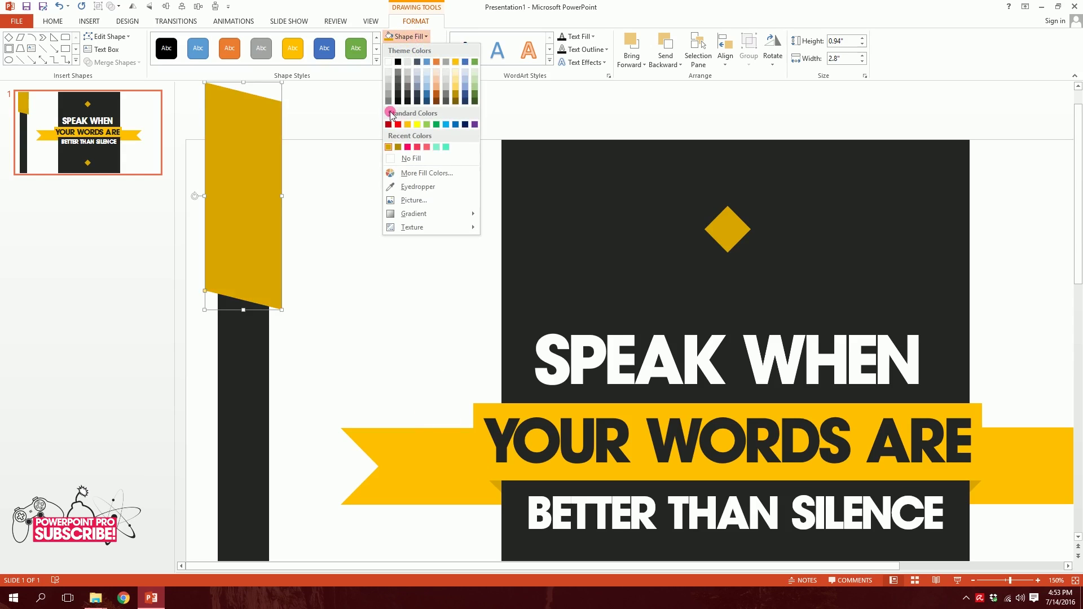
pyautogui.click(408, 125)
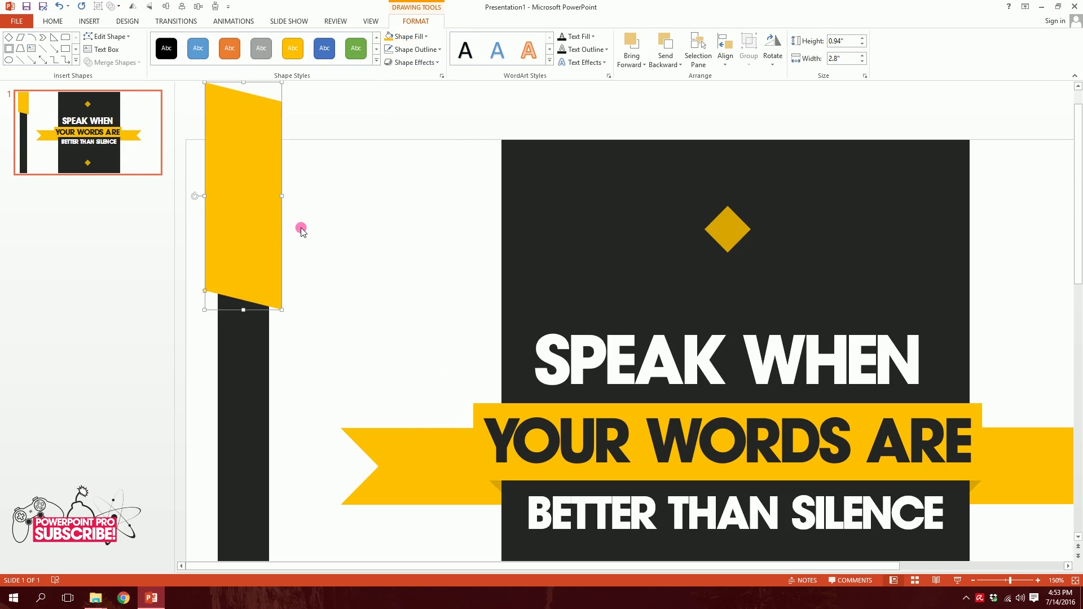
pyautogui.moveTo(265, 258); pyautogui.dragTo(406, 284)
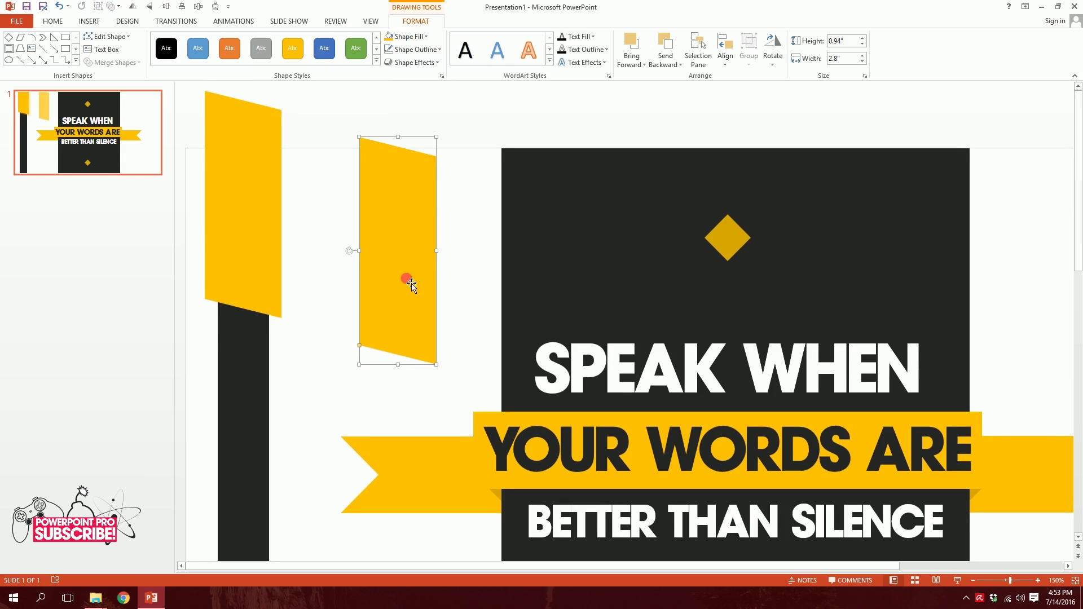
pyautogui.click(772, 51)
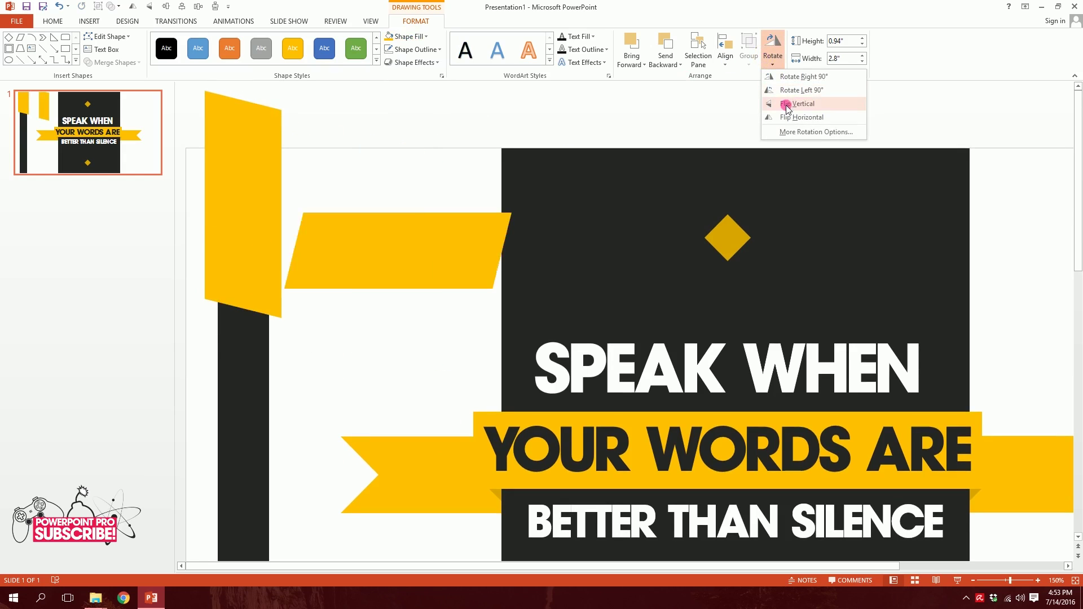
pyautogui.click(792, 118)
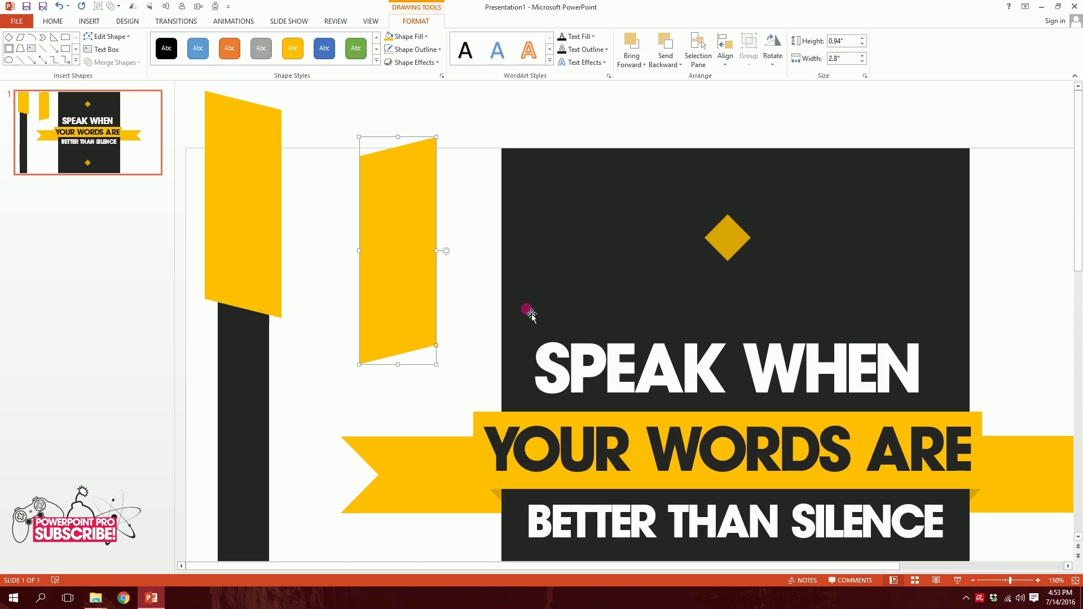
pyautogui.click(406, 37)
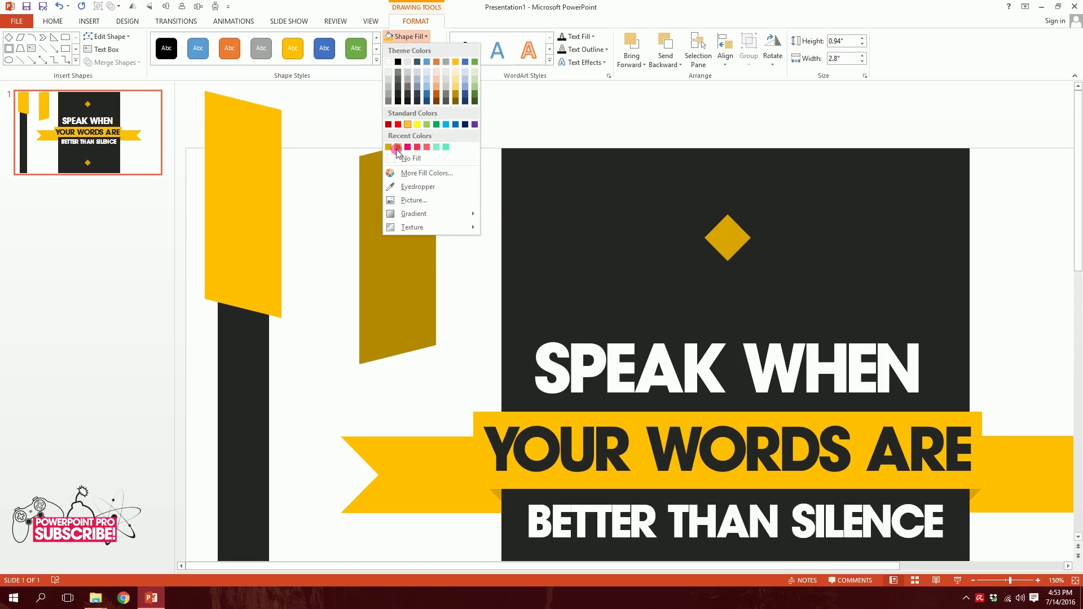
pyautogui.click(396, 151)
# - Tuck the dark gold piece behind the bar's top, narrowed and nudged up slightly
pyautogui.moveTo(399, 247); pyautogui.dragTo(254, 223)
pyautogui.rightClick(254, 223)
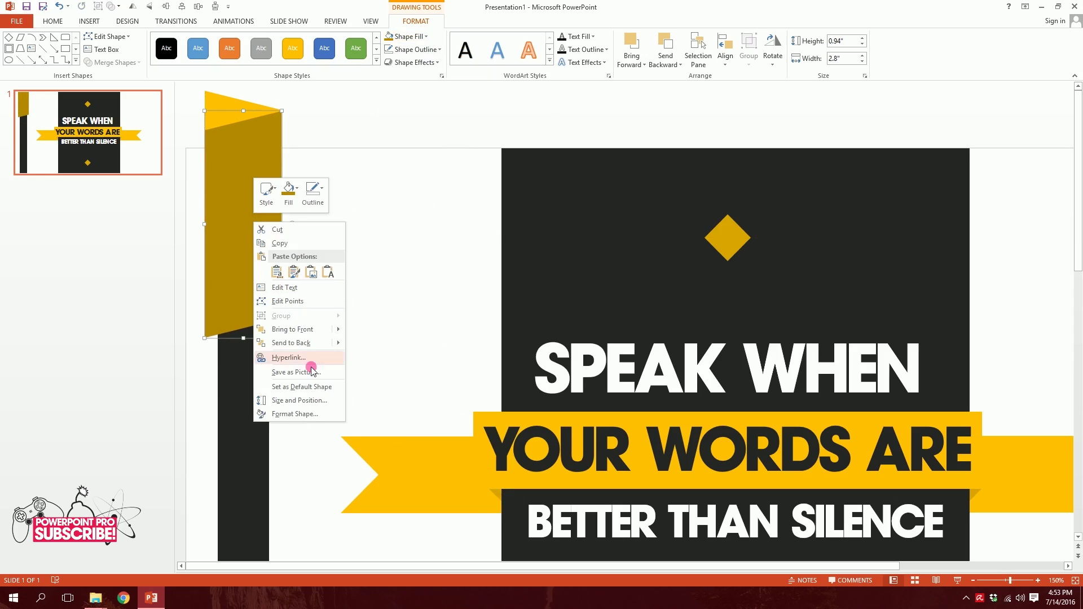
pyautogui.click(304, 342)
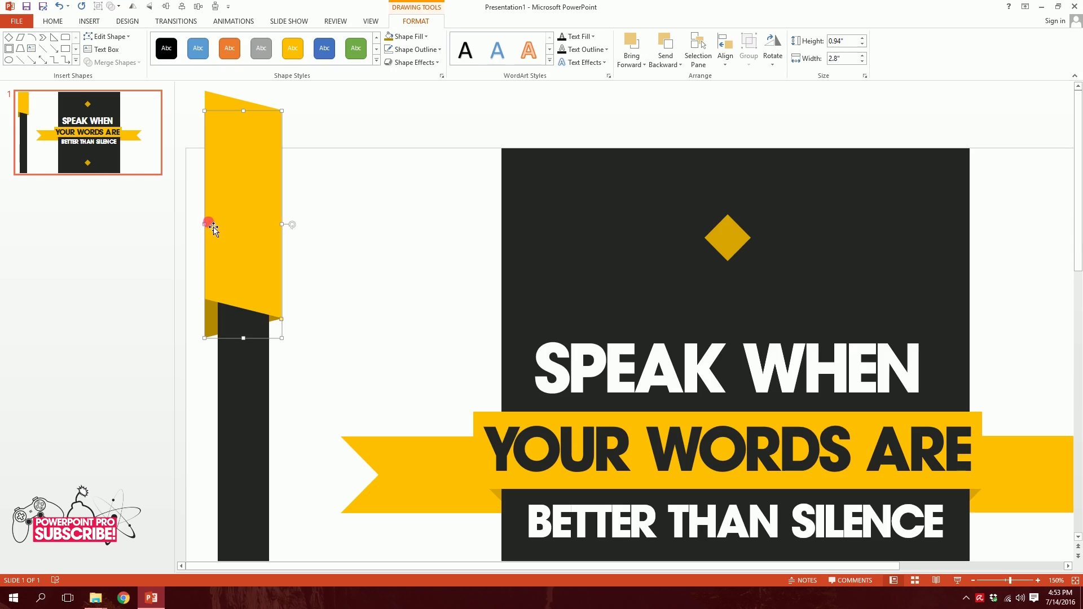
pyautogui.moveTo(204, 223); pyautogui.dragTo(227, 224)
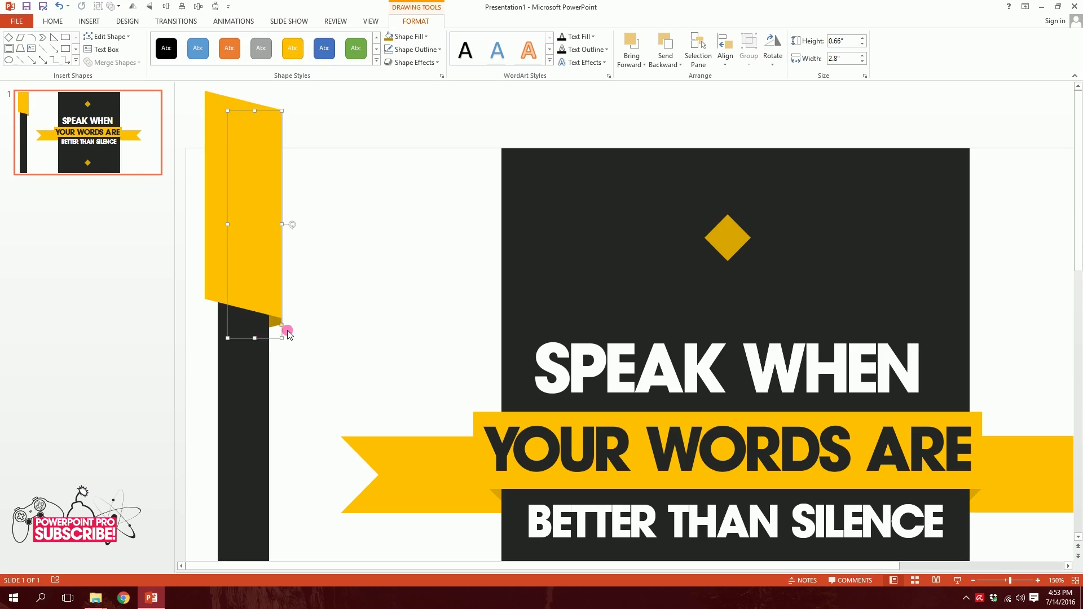
pyautogui.press('Up')
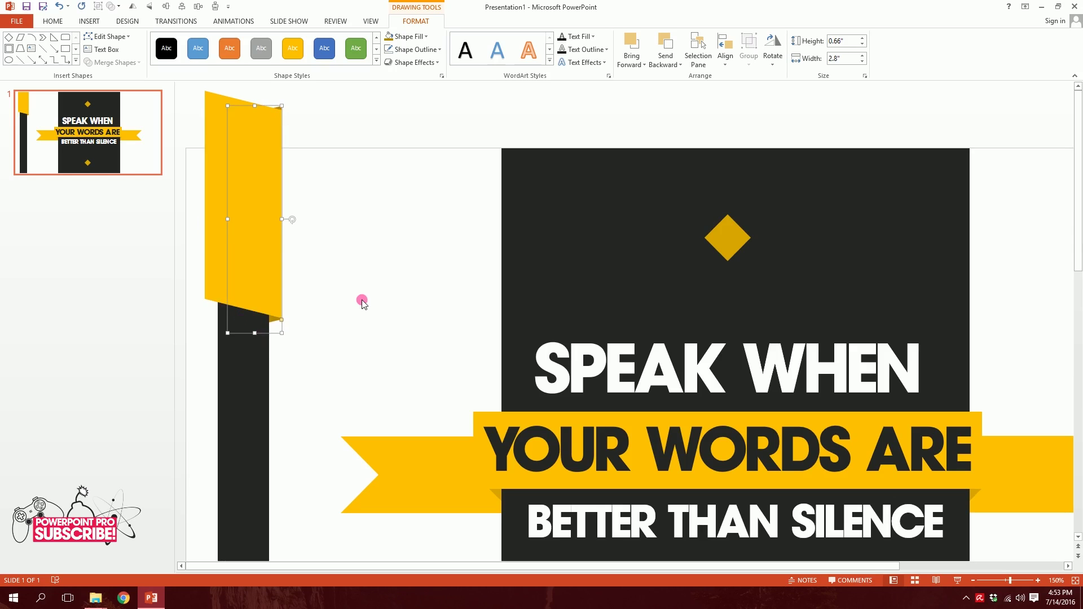
pyautogui.click(362, 303)
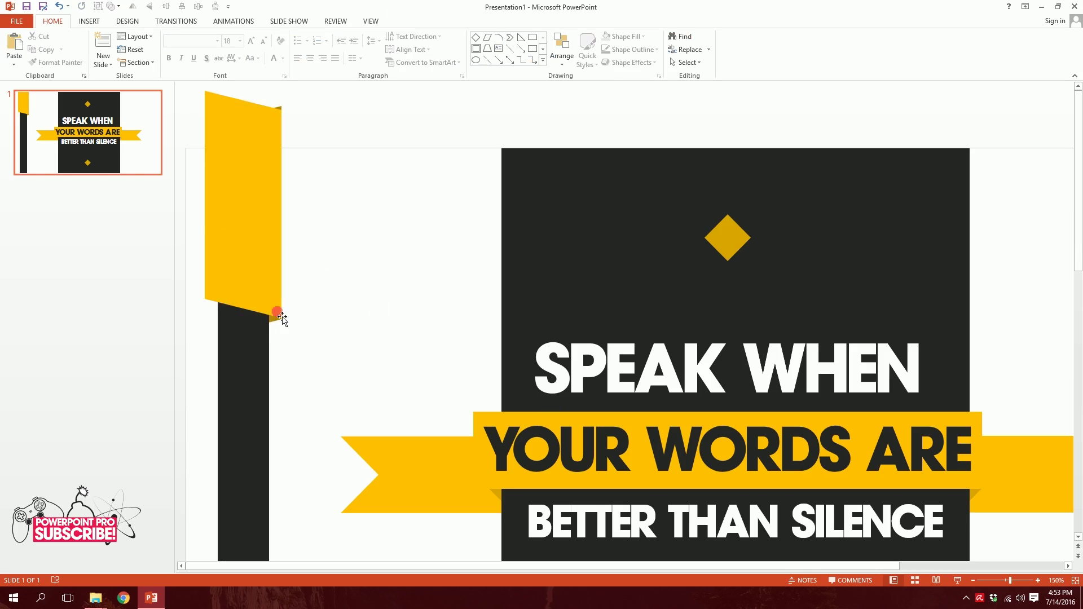
pyautogui.scroll(-5, 313, 279)
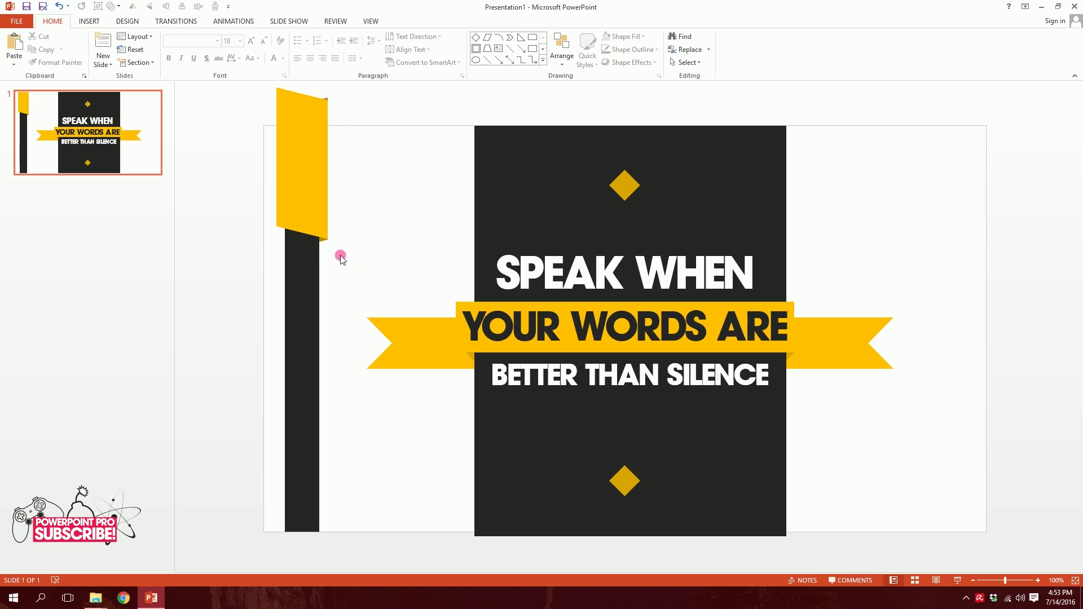
# - Copy the top flag pieces to the bar's bottom and flip them vertically
pyautogui.moveTo(328, 251); pyautogui.dragTo(241, 89)
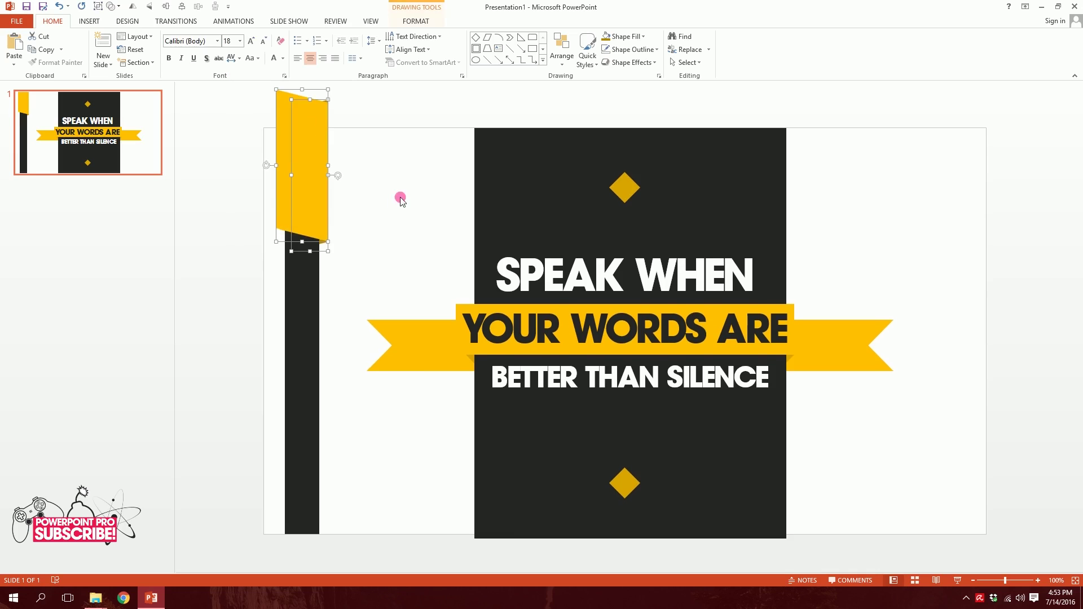
pyautogui.rightClick(316, 162)
pyautogui.click(418, 158)
pyautogui.moveTo(313, 165)
pyautogui.mouseDown()
pyautogui.moveTo(314, 150)
pyautogui.moveTo(319, 455)
pyautogui.mouseUp()
pyautogui.click(394, 13)
pyautogui.click(773, 51)
pyautogui.click(788, 119)
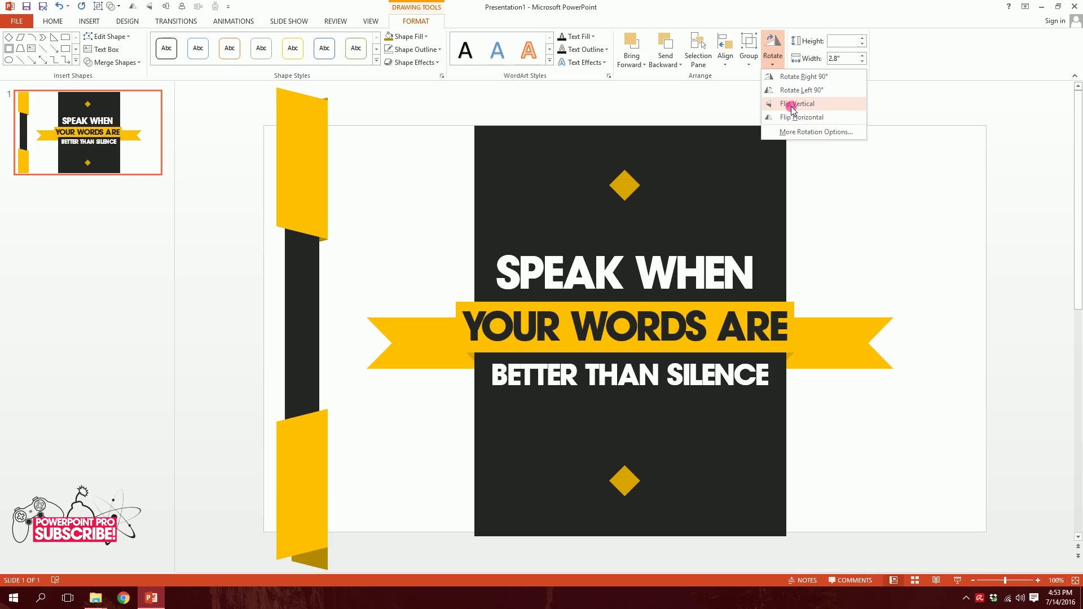
# - Adjust the bottom flag's position and send its fold piece behind the bar
pyautogui.click(342, 532)
pyautogui.moveTo(326, 575); pyautogui.dragTo(324, 546)
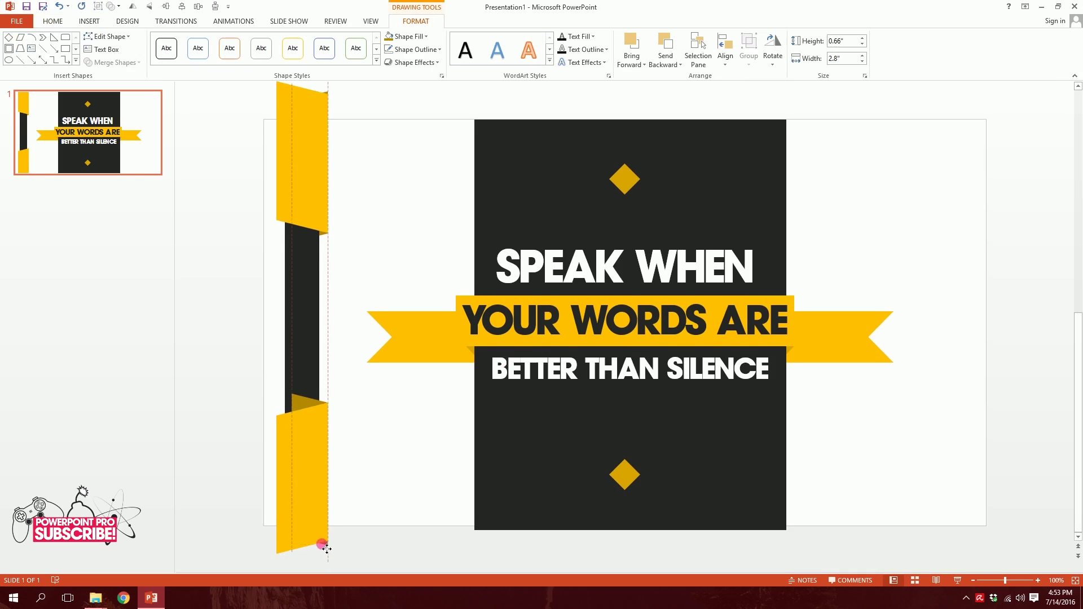
pyautogui.click(298, 421)
pyautogui.rightClick(298, 407)
pyautogui.click(353, 329)
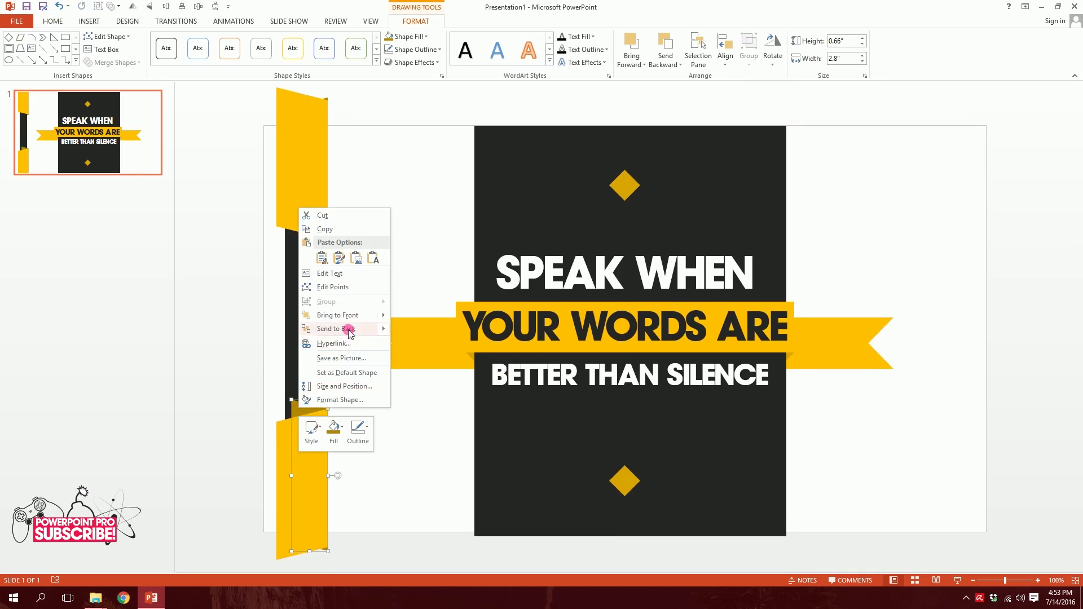
pyautogui.click(273, 239)
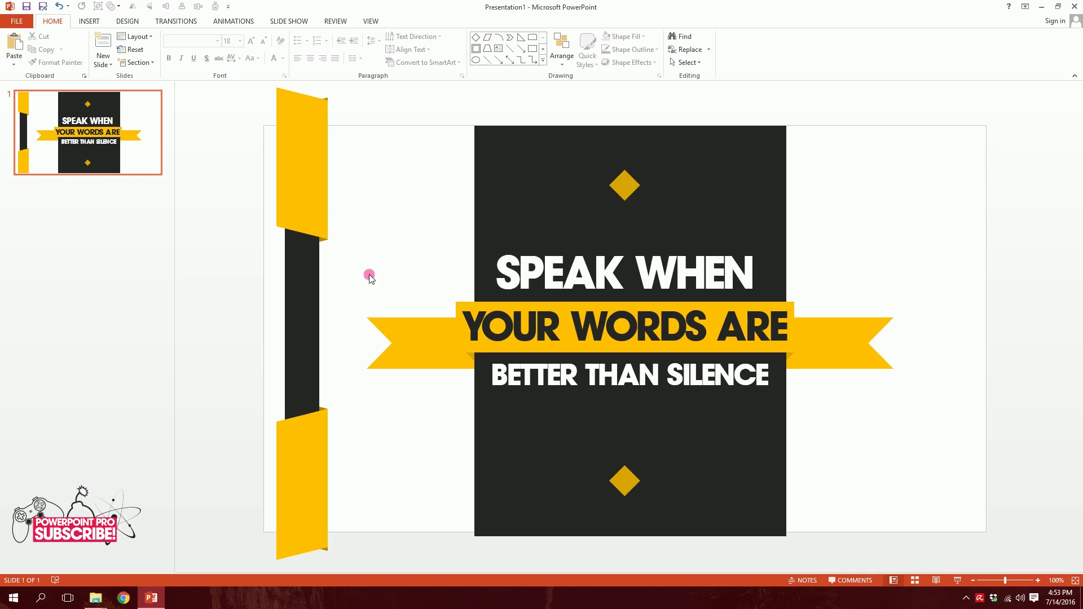
# - Copy the flagged left bar to the slide's right edge and group its pieces
pyautogui.moveTo(199, 85); pyautogui.dragTo(368, 591)
pyautogui.moveTo(320, 363); pyautogui.dragTo(963, 384)
pyautogui.click(425, 23)
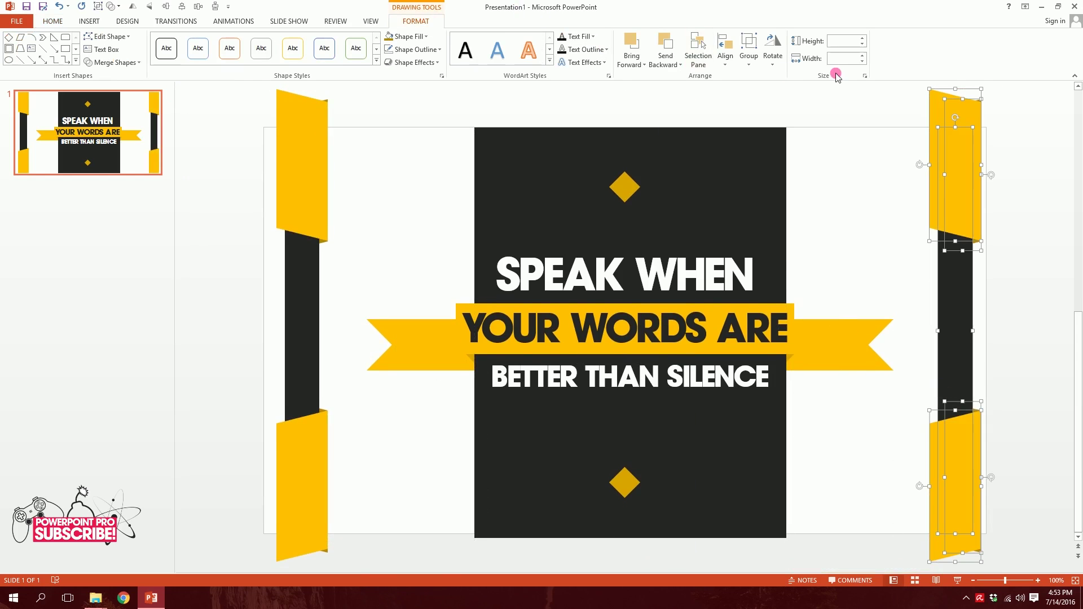
pyautogui.click(771, 62)
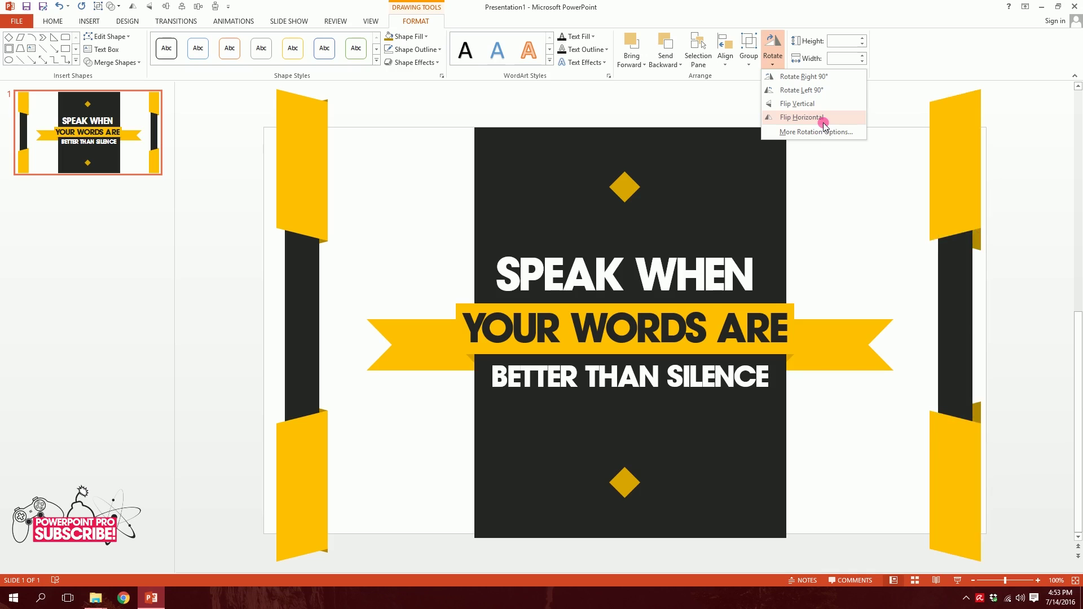
pyautogui.rightClick(960, 197)
pyautogui.moveTo(1007, 265)
pyautogui.click(931, 262)
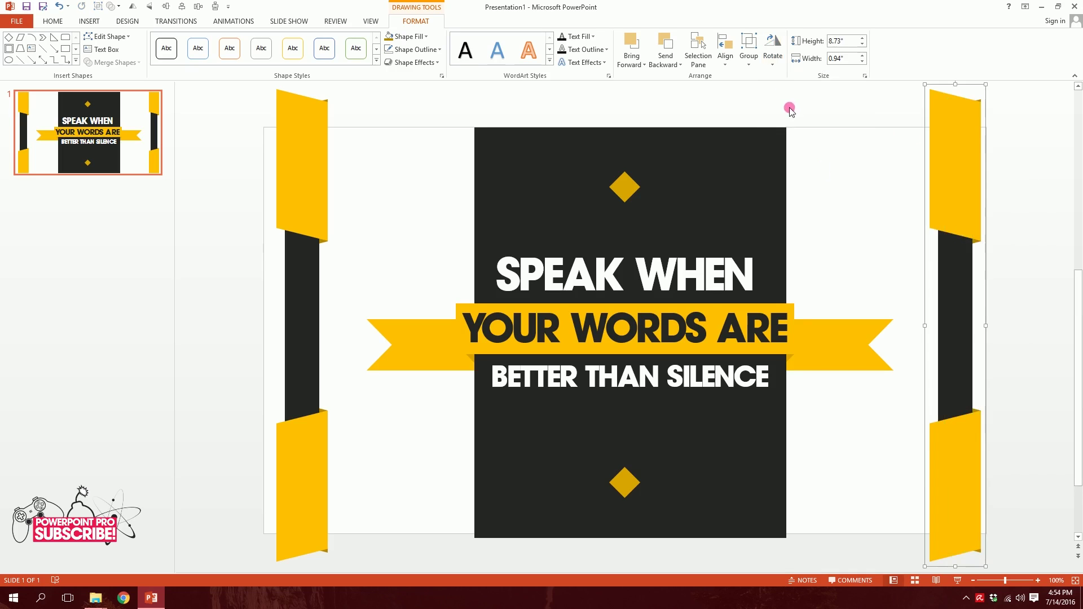